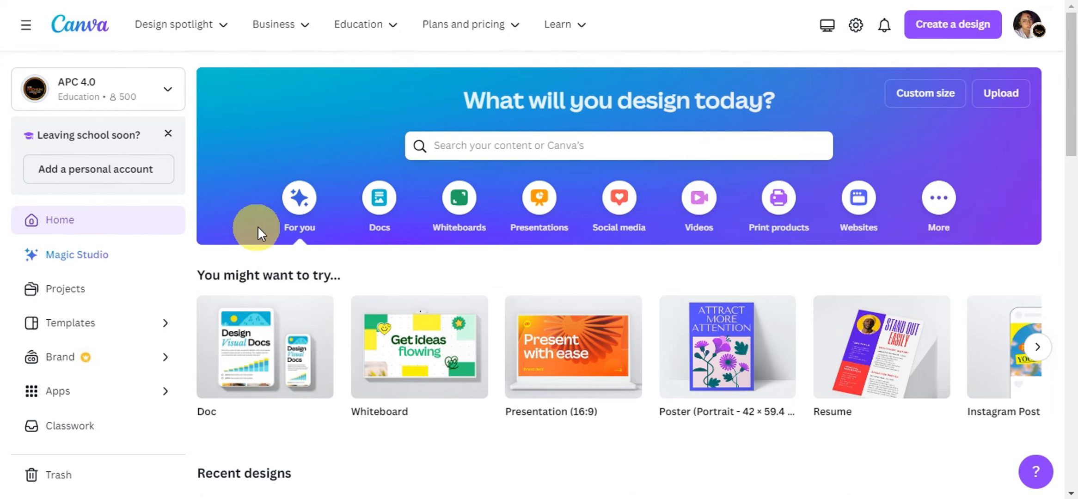
Step: Browse the suggested design types and create a new blank video design
left_click(1038, 347)
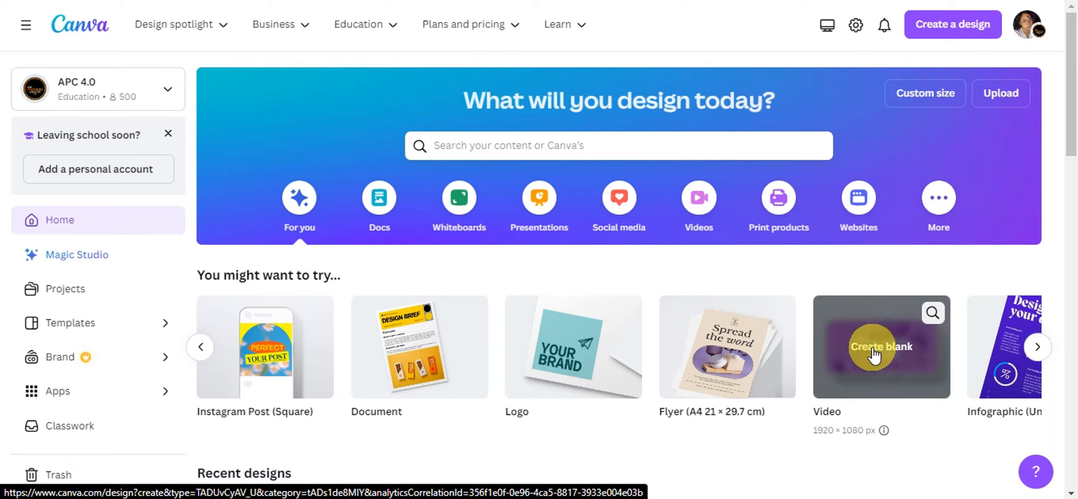
left_click(961, 31)
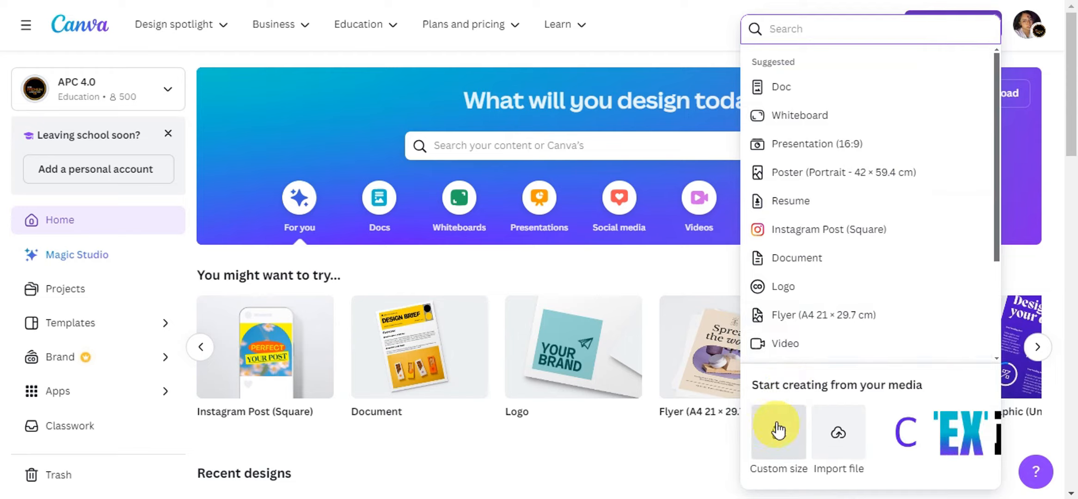
left_click(678, 451)
left_click(879, 344)
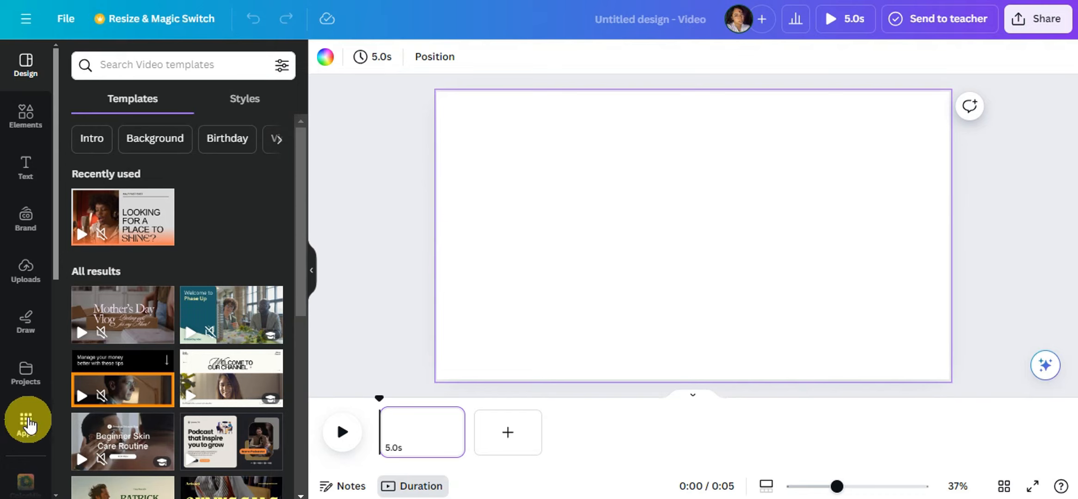
Step: Find D-ID AI Presenters among the AI-powered apps and show its details page
left_click(26, 425)
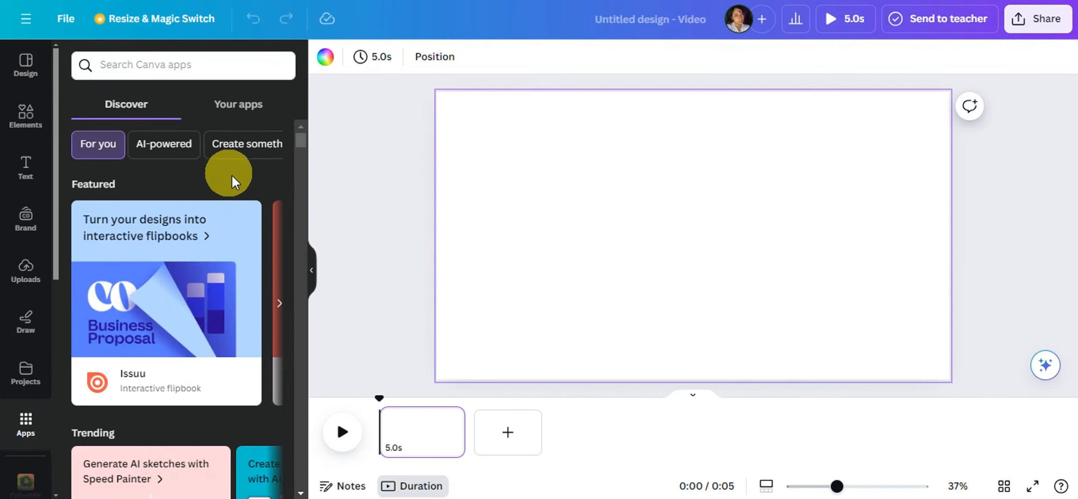
scroll(256, 198, "down", 5)
scroll(257, 198, "down", 10)
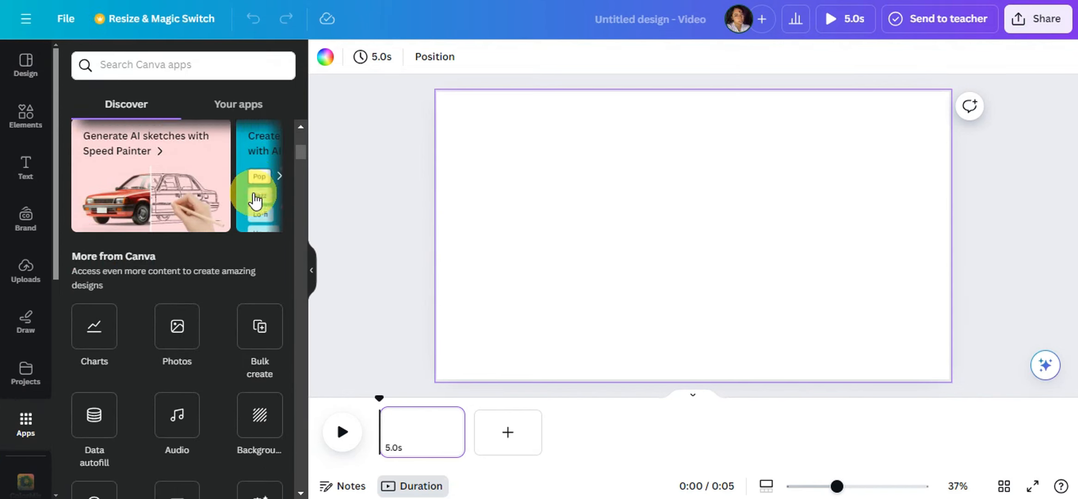
scroll(244, 171, "down", 5)
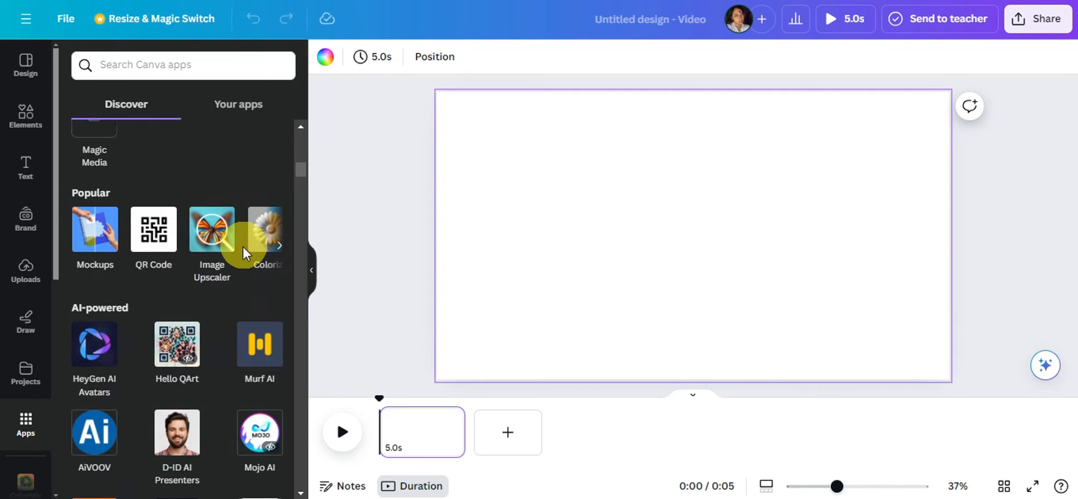
scroll(277, 245, "down", 2)
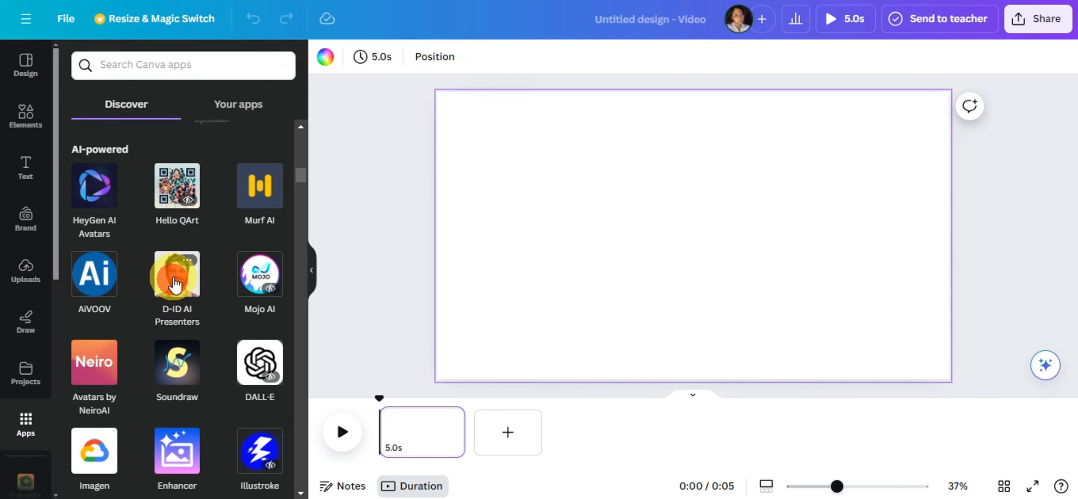
left_click(173, 290)
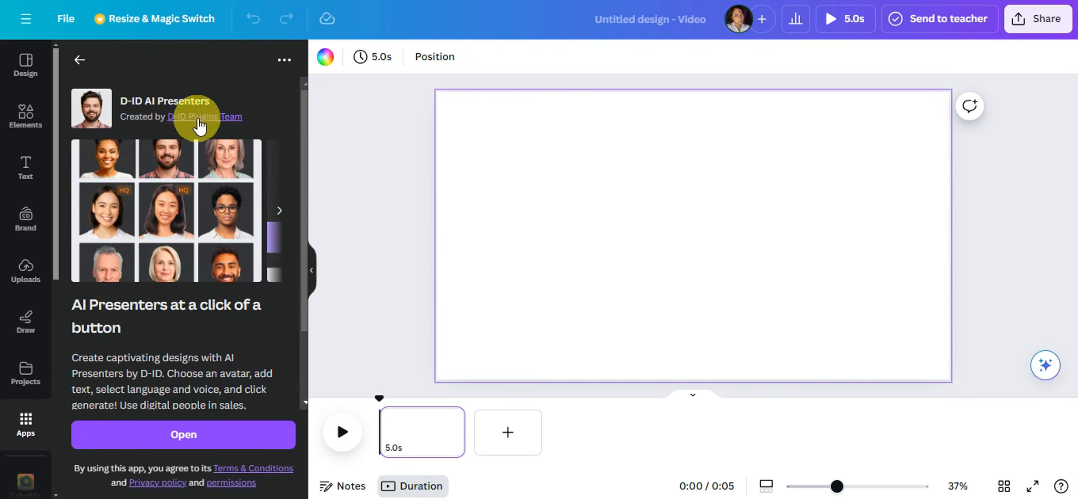
Step: Review the preview images, description and permissions of D-ID AI Presenters, and open the app
scroll(217, 184, "down", 2)
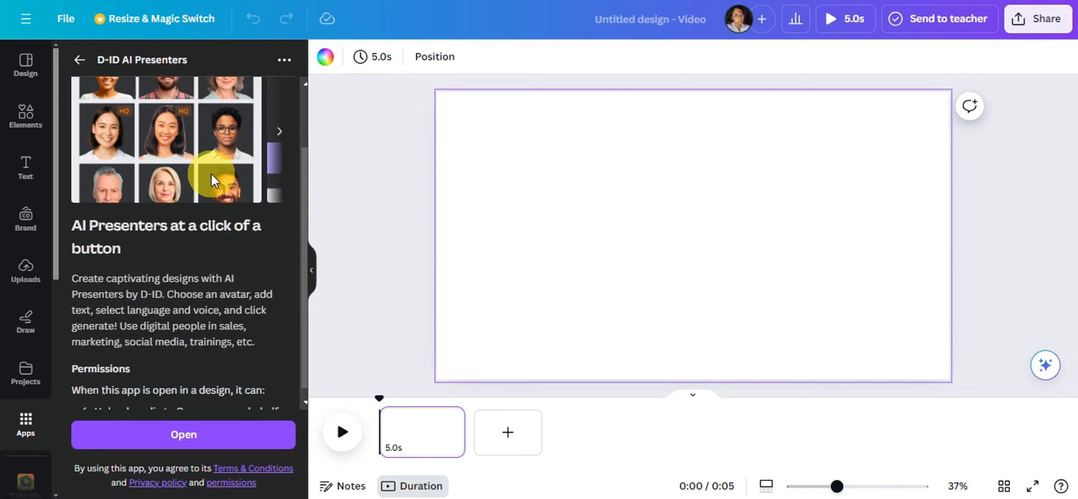
scroll(223, 180, "up", 3)
left_click(280, 218)
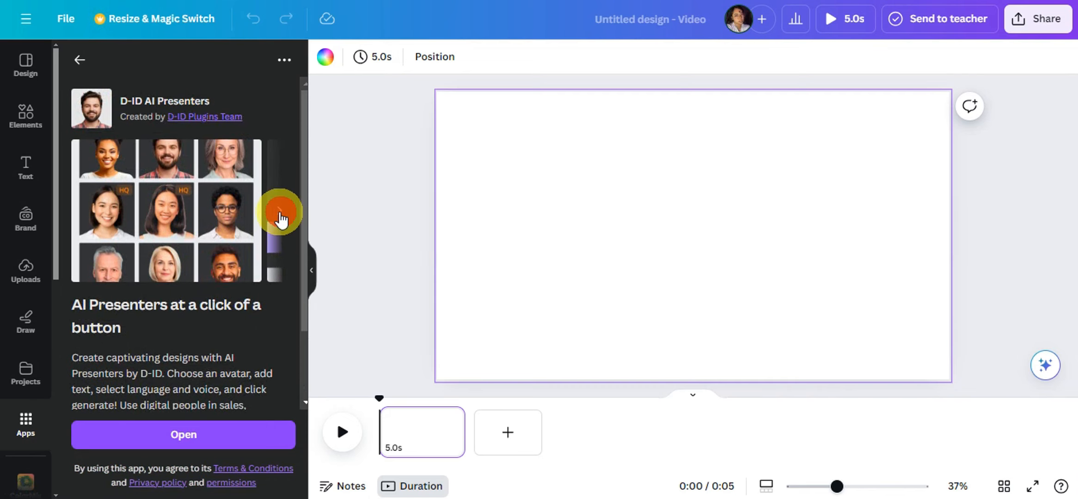
left_click(280, 215)
scroll(241, 234, "down", 2)
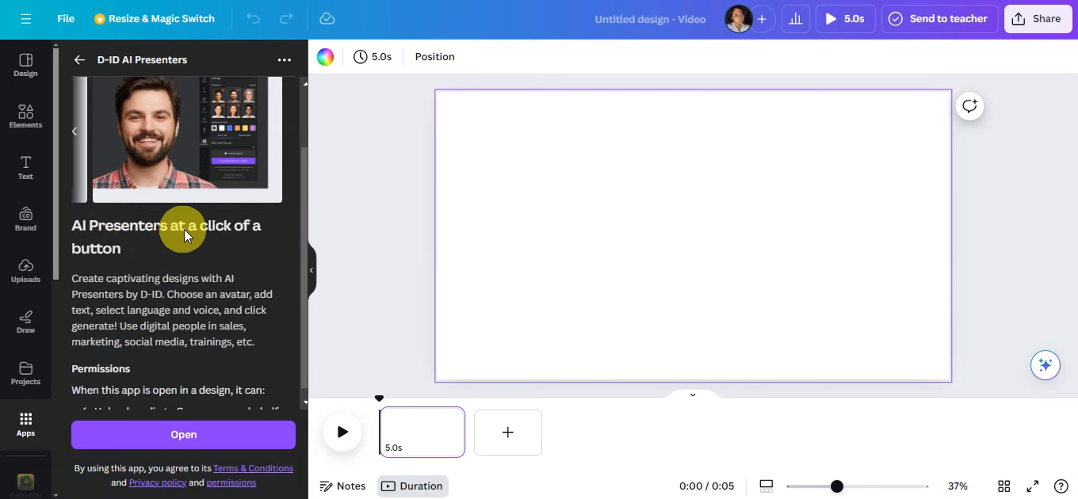
scroll(230, 250, "down", 1)
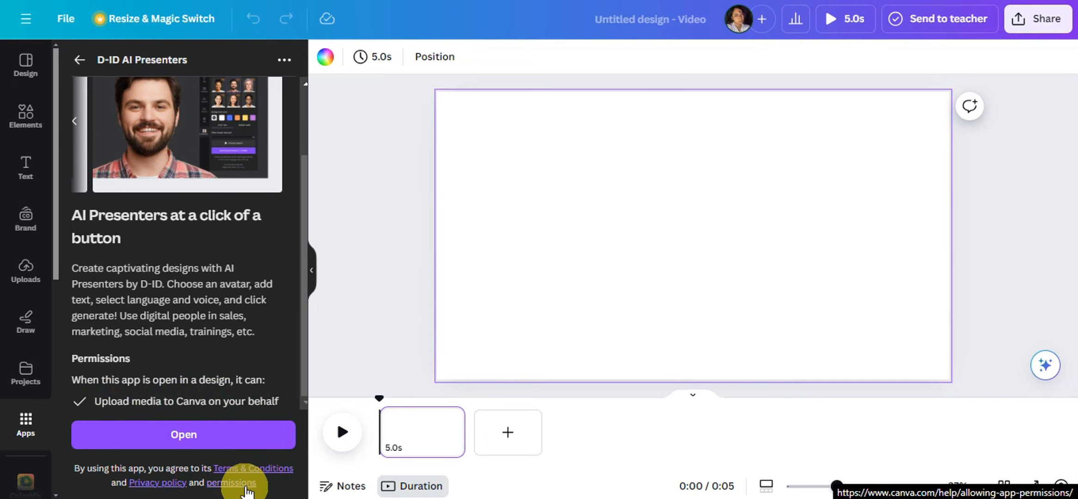
left_click(170, 432)
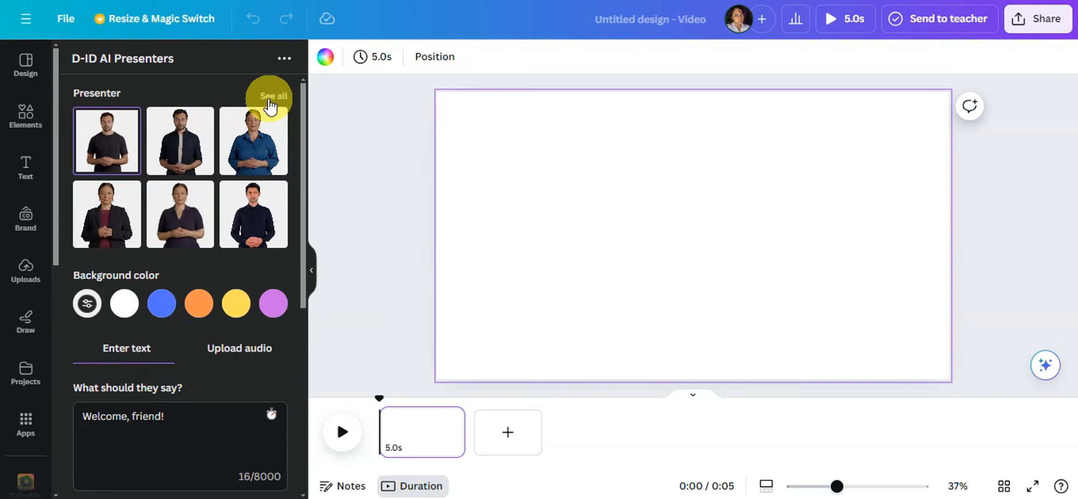
Step: Browse the full presenter list and choose the woman in the coral blazer as the presenter
left_click(271, 97)
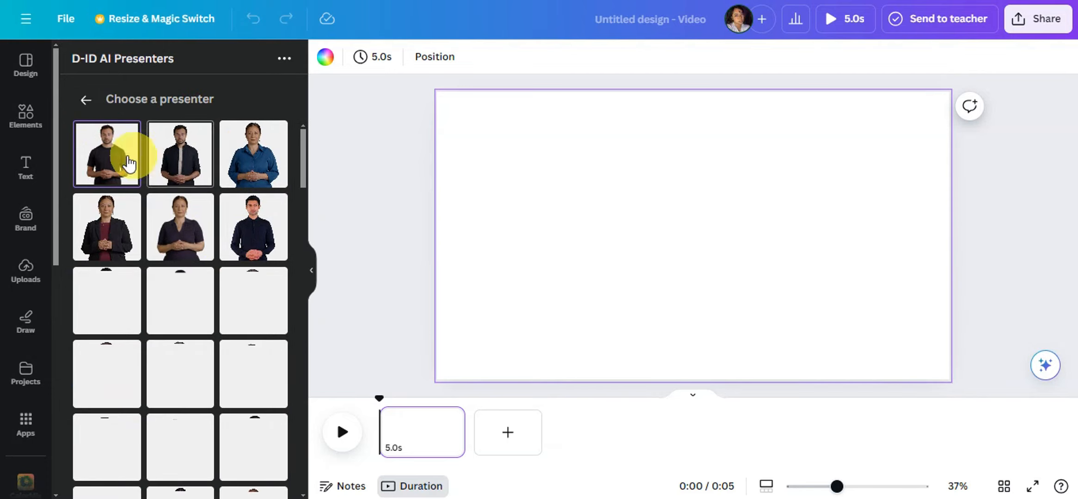
scroll(235, 203, "down", 6)
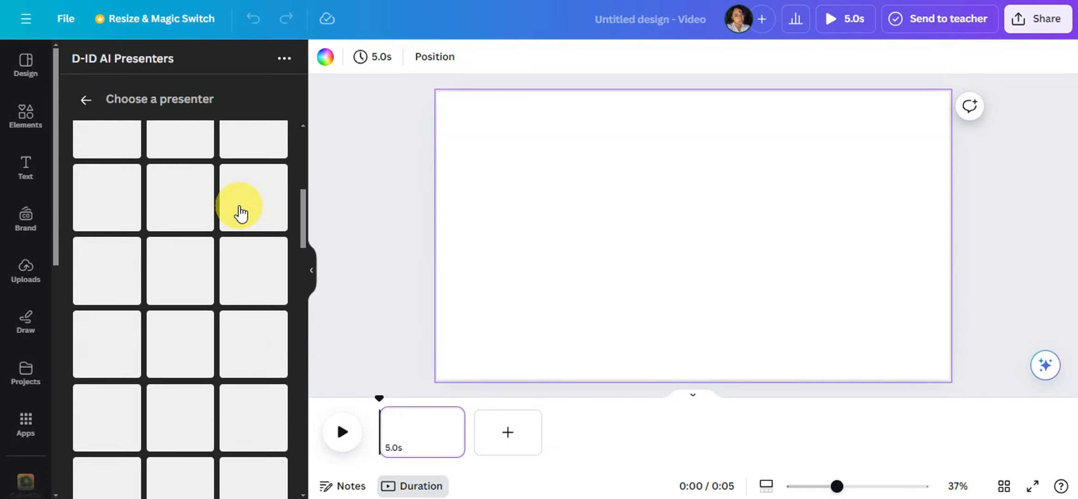
scroll(222, 194, "up", 3)
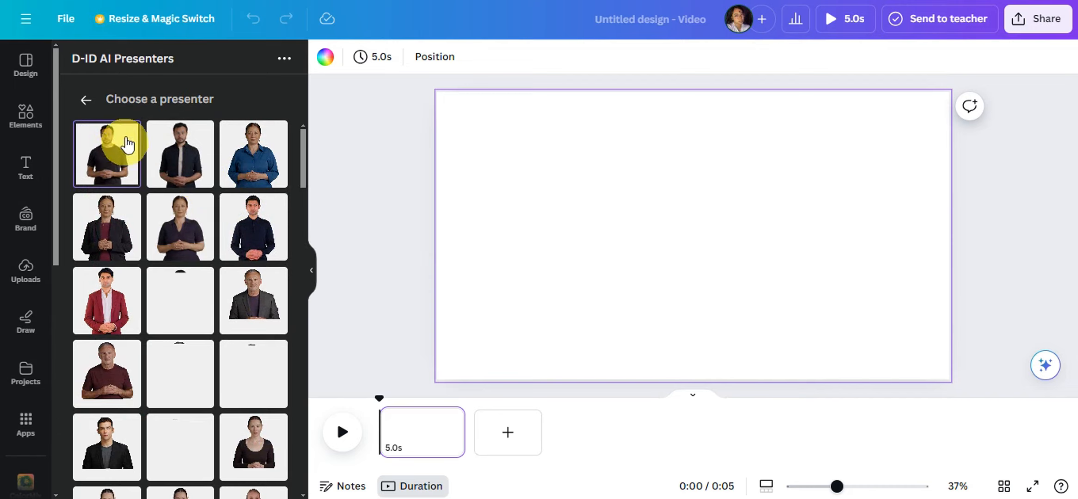
scroll(253, 233, "down", 3)
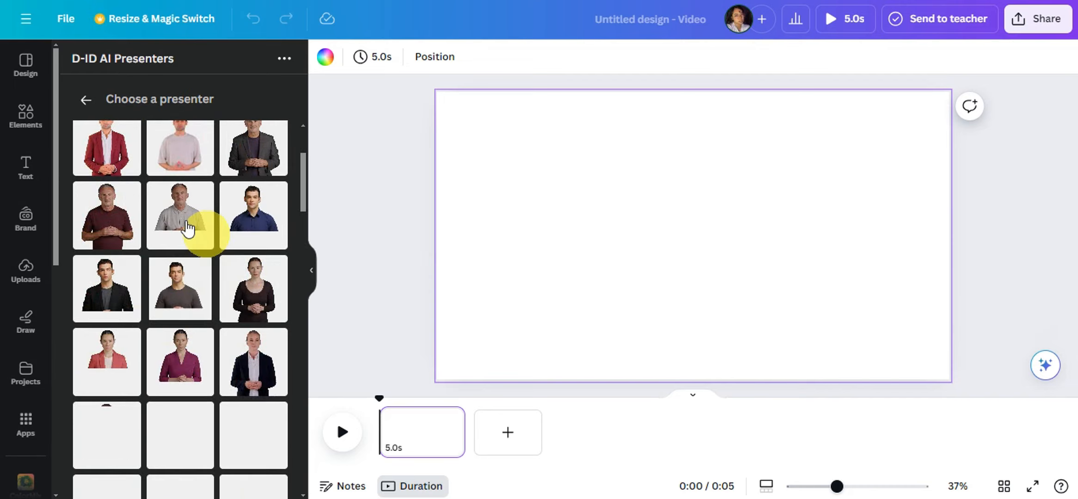
scroll(198, 295, "down", 3)
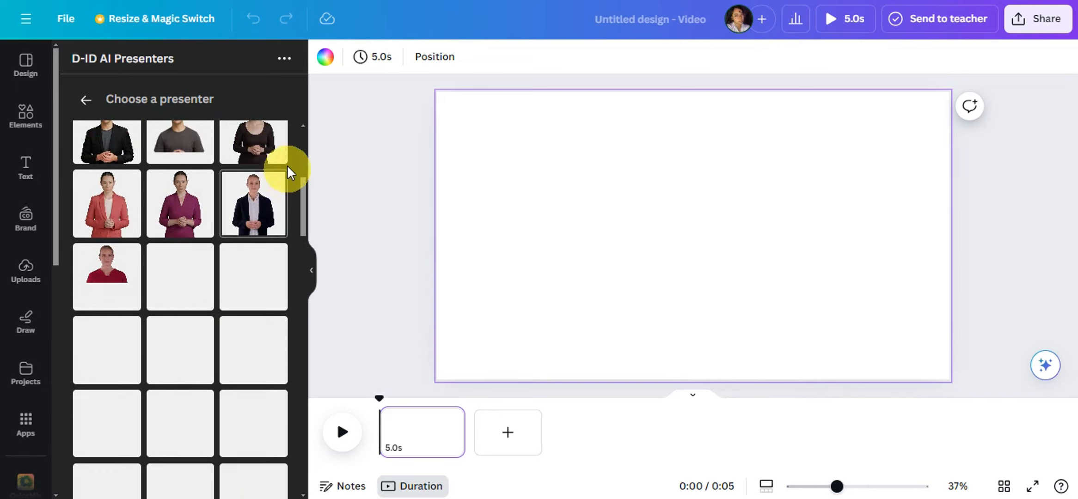
scroll(234, 209, "up", 5)
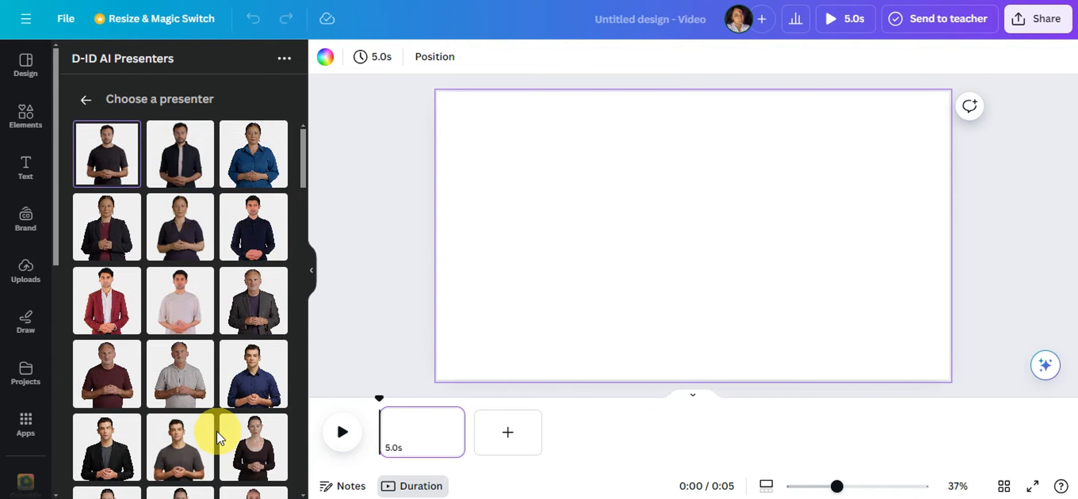
scroll(173, 316, "down", 1)
scroll(172, 316, "down", 5)
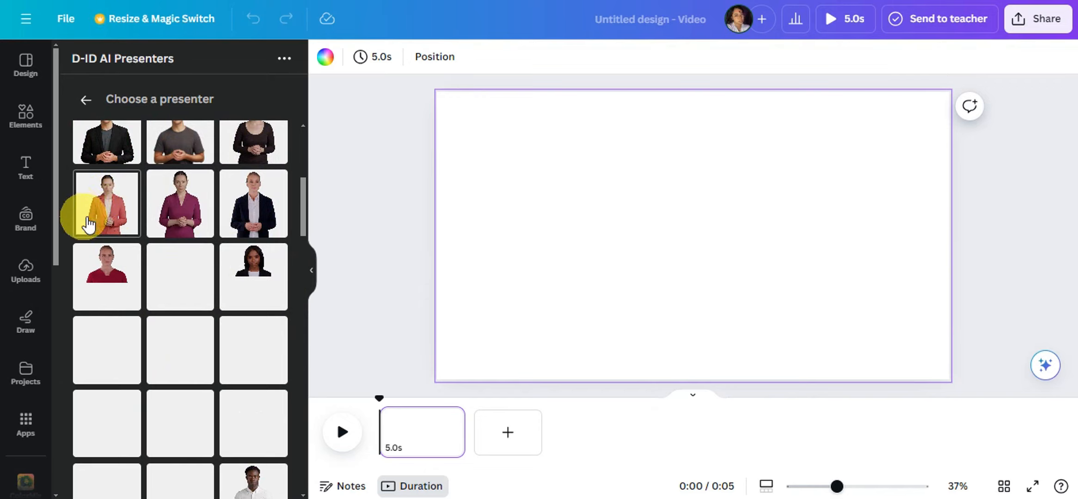
left_click(109, 206)
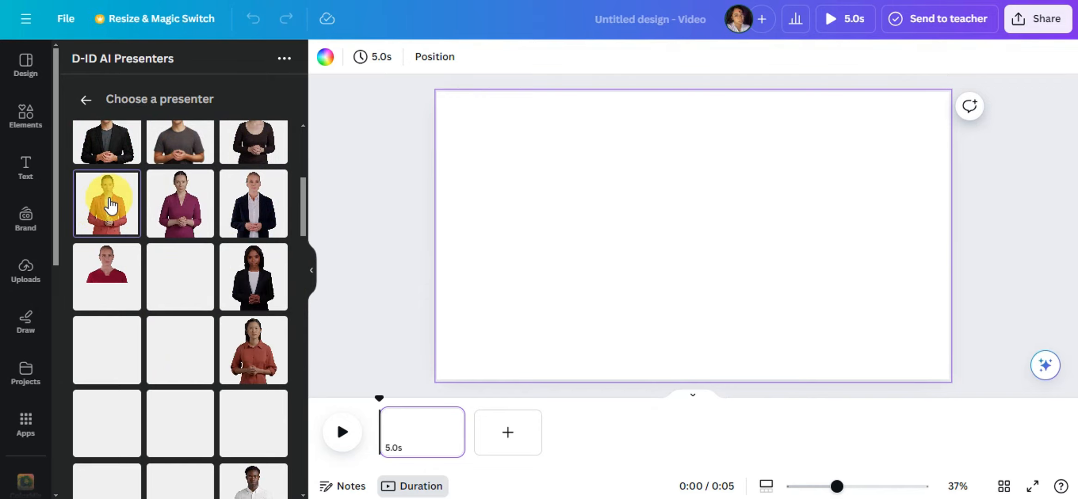
scroll(173, 209, "down", 2)
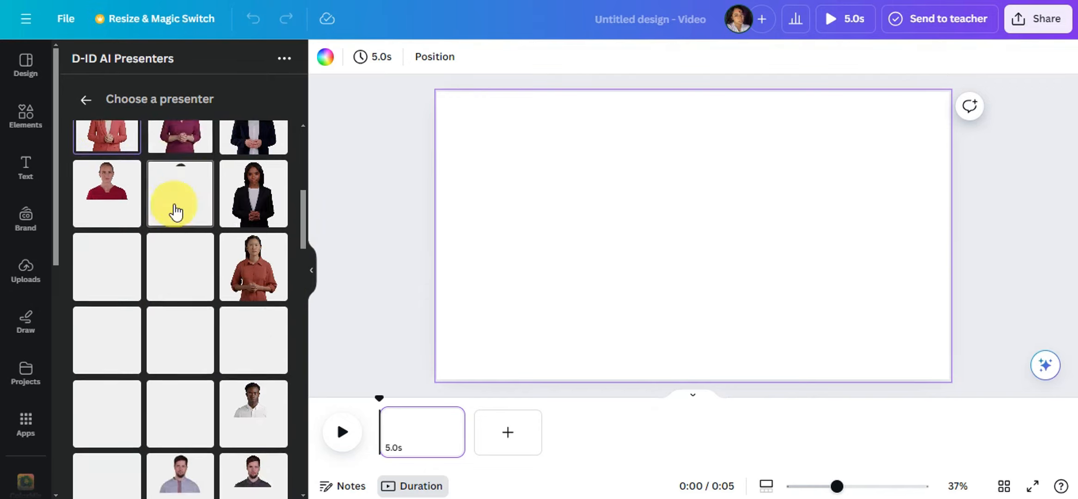
scroll(159, 164, "up", 3)
left_click(86, 100)
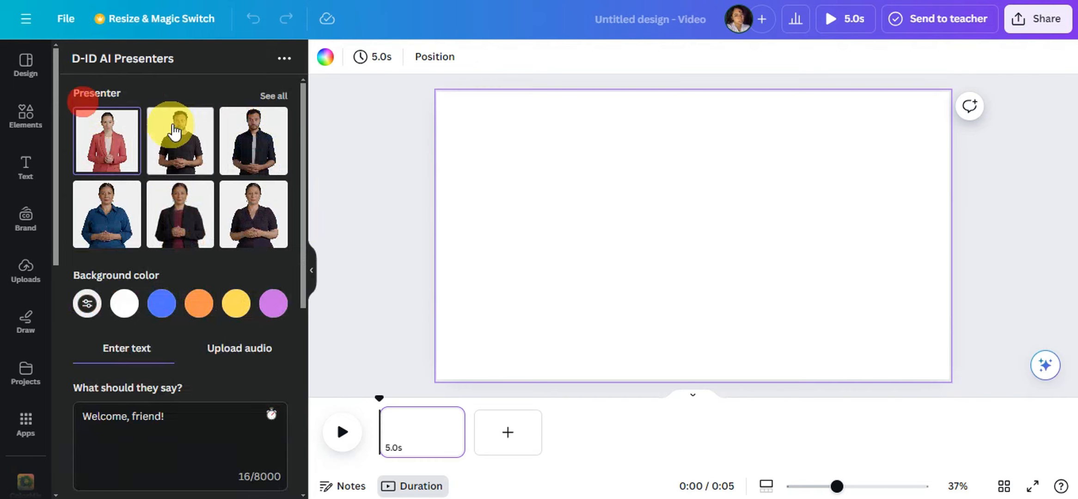
Step: Try out the custom and preset background colors, and set the presenter's background to yellow (#ffde59)
scroll(264, 240, "down", 2)
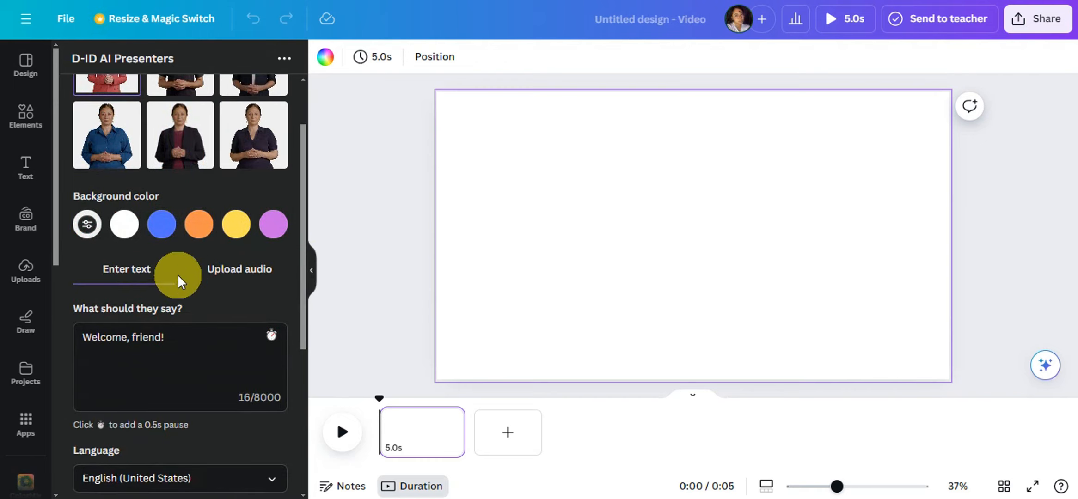
scroll(175, 270, "up", 2)
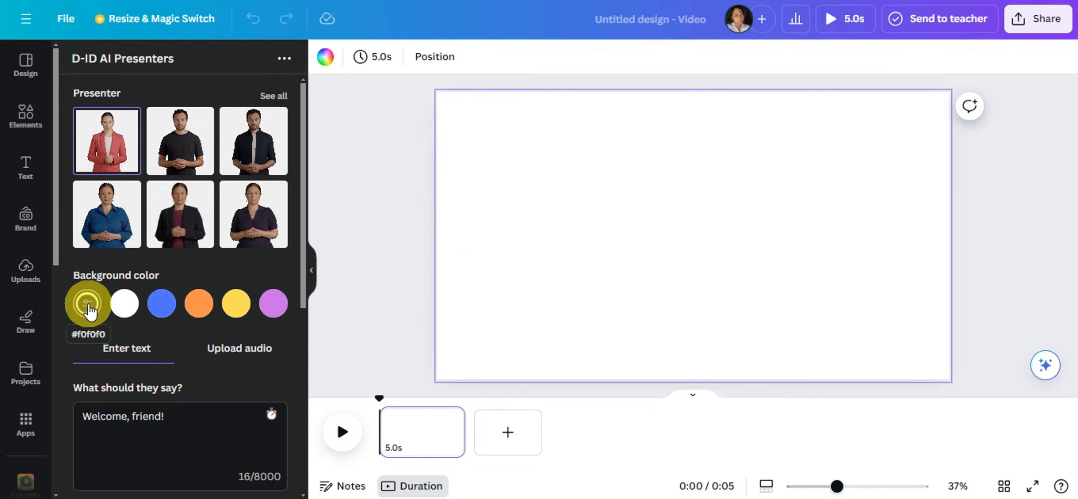
left_click(86, 305)
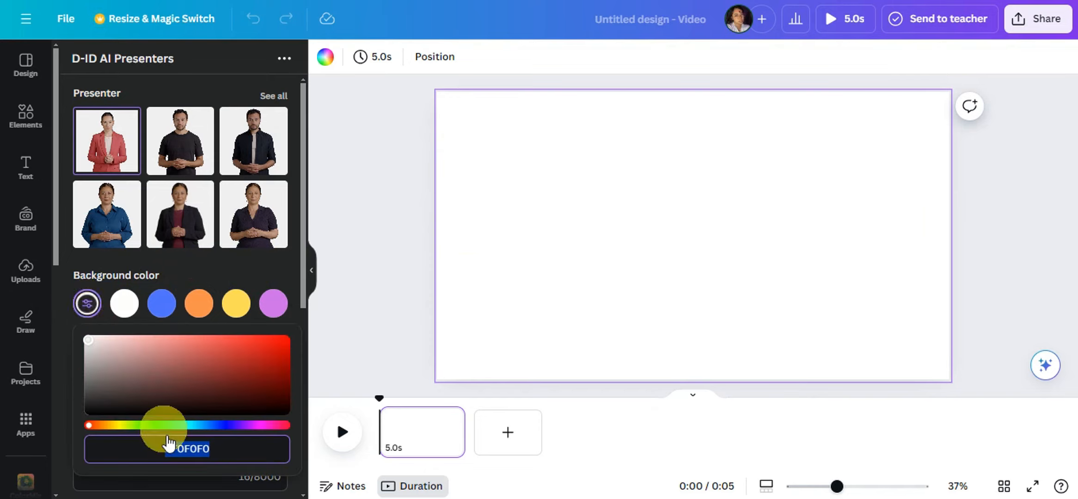
left_click_drag(106, 356, 147, 324)
left_click(121, 304)
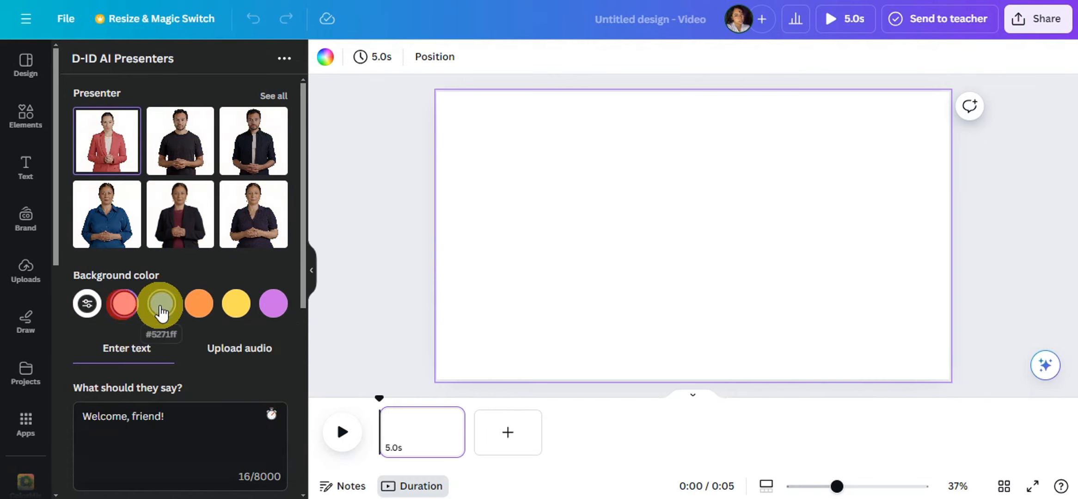
left_click(161, 304)
left_click(204, 305)
left_click(236, 304)
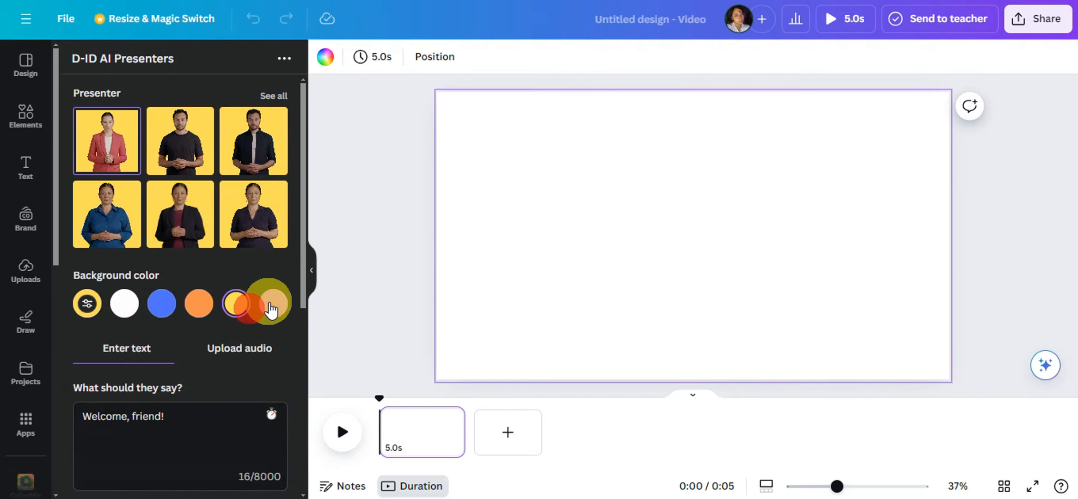
left_click(273, 304)
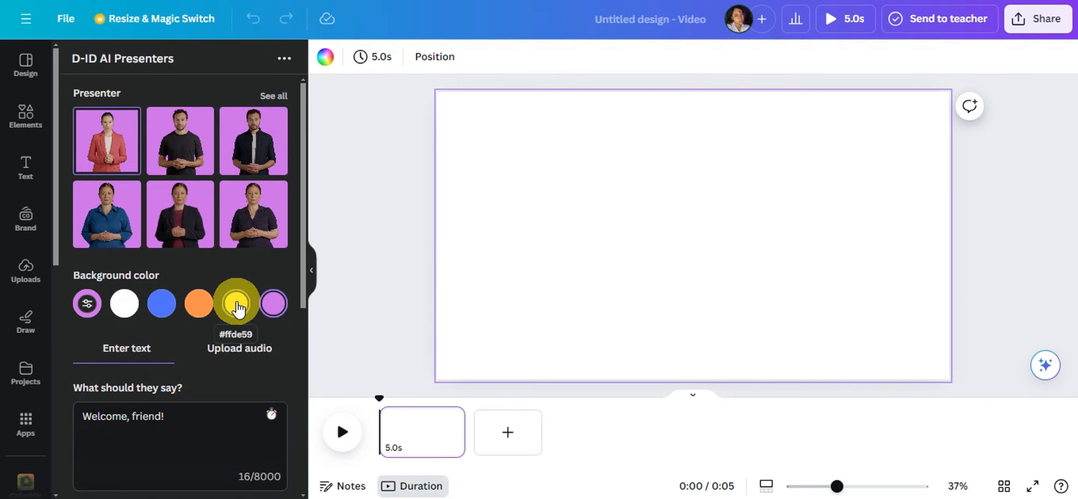
left_click(236, 305)
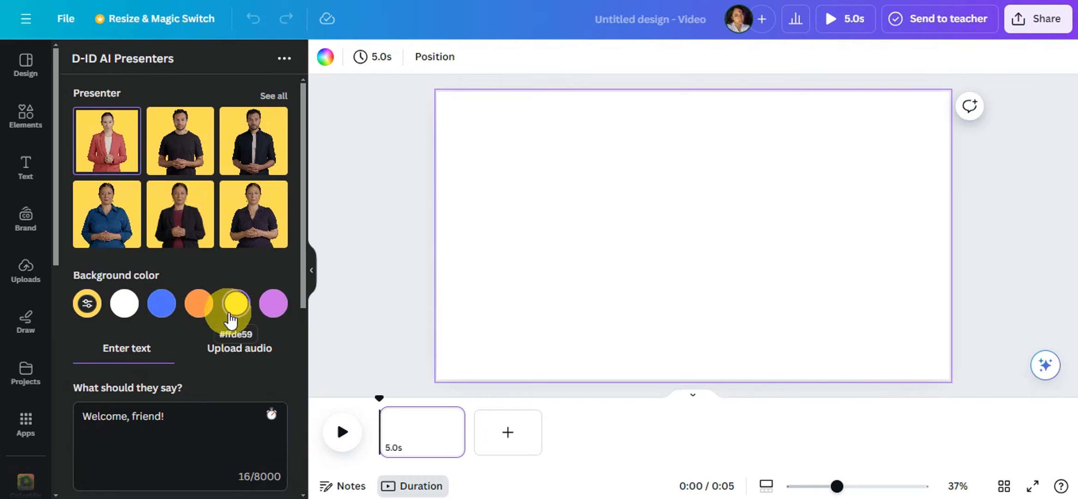
Step: Replace the presenter's script with "Hi! Welcome to our channel." and check the audio upload option before returning to text entry
scroll(227, 301, "down", 3)
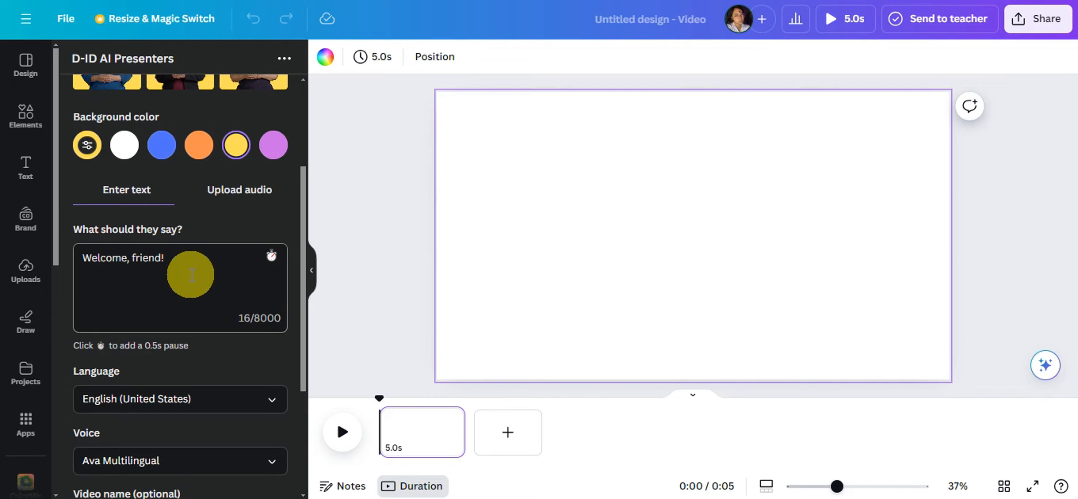
triple_click(179, 260)
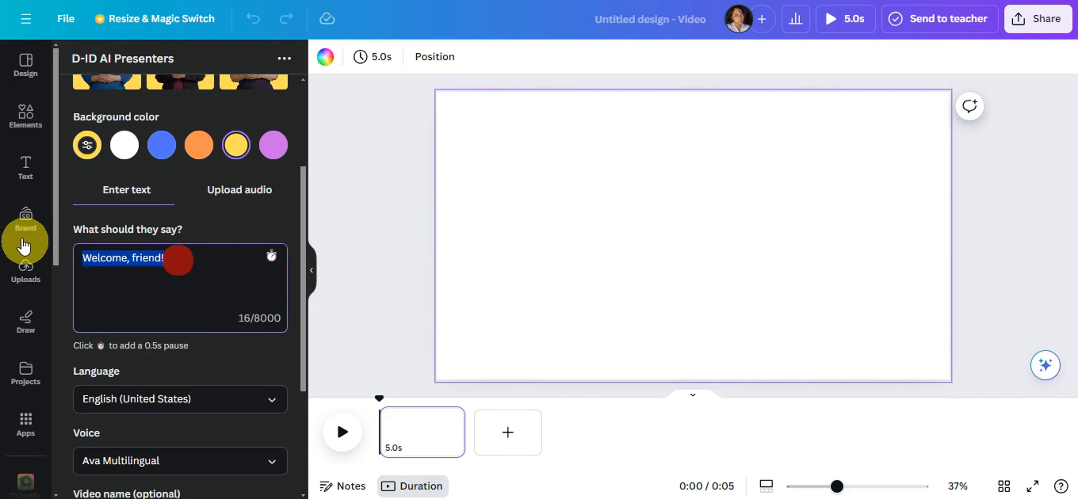
key("BackSpace")
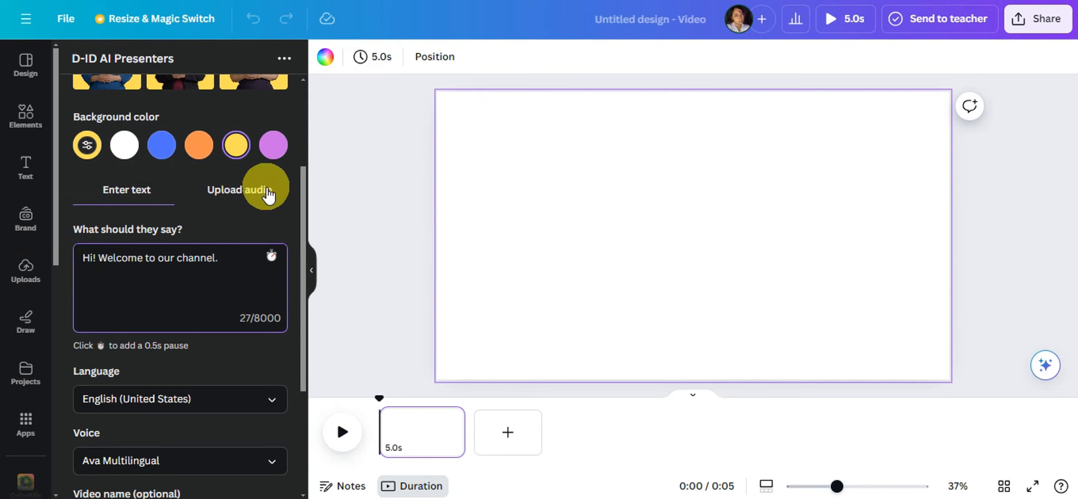
left_click(231, 192)
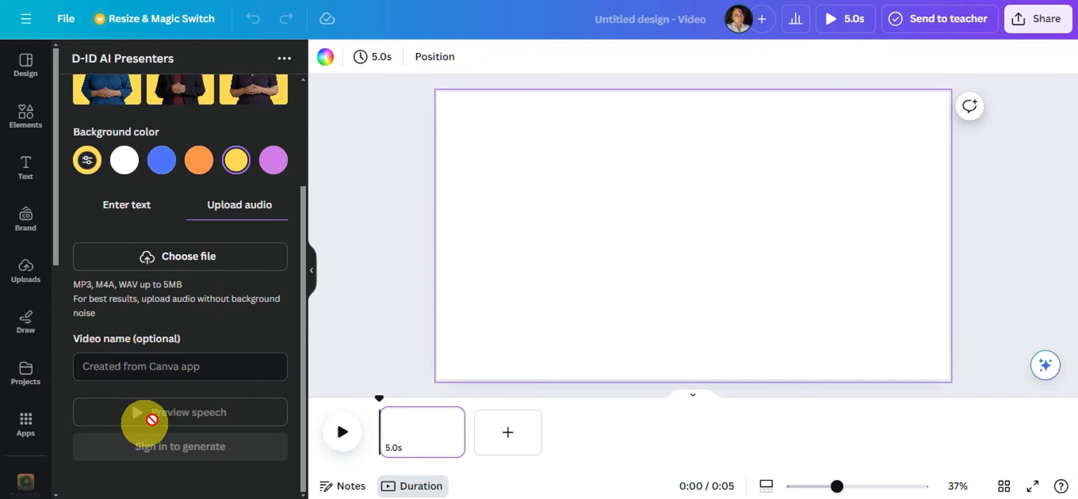
left_click(125, 210)
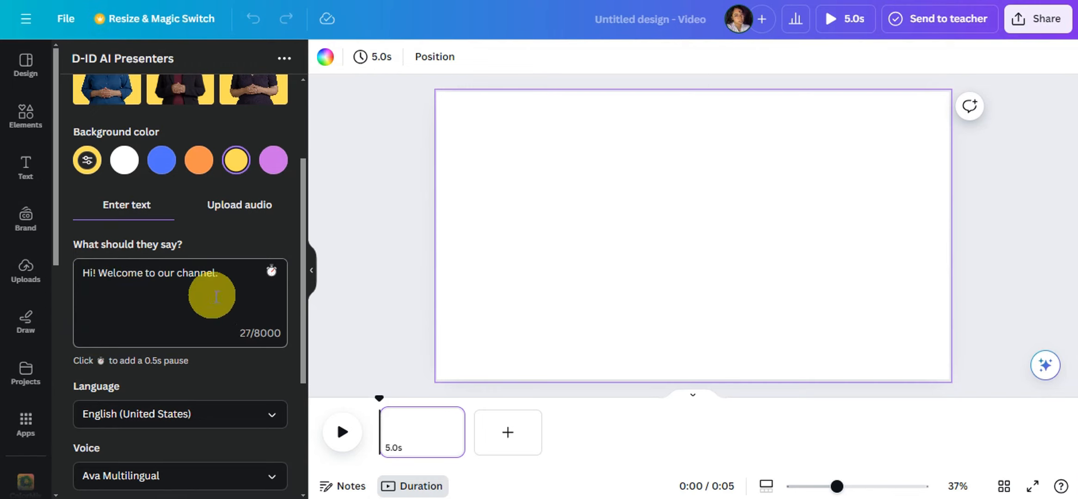
Step: Add a 0.5-second pause at the start of the presenter's script
scroll(219, 300, "down", 3)
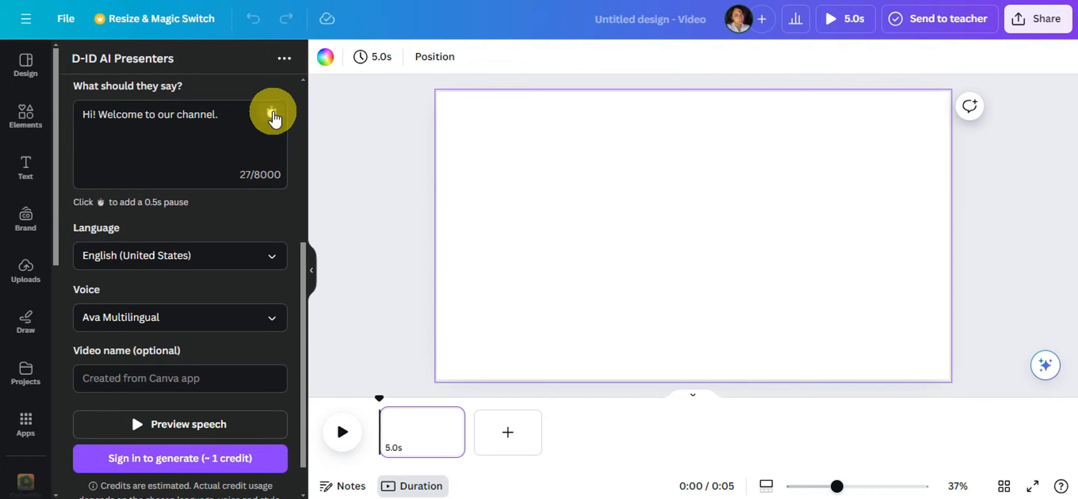
left_click(272, 114)
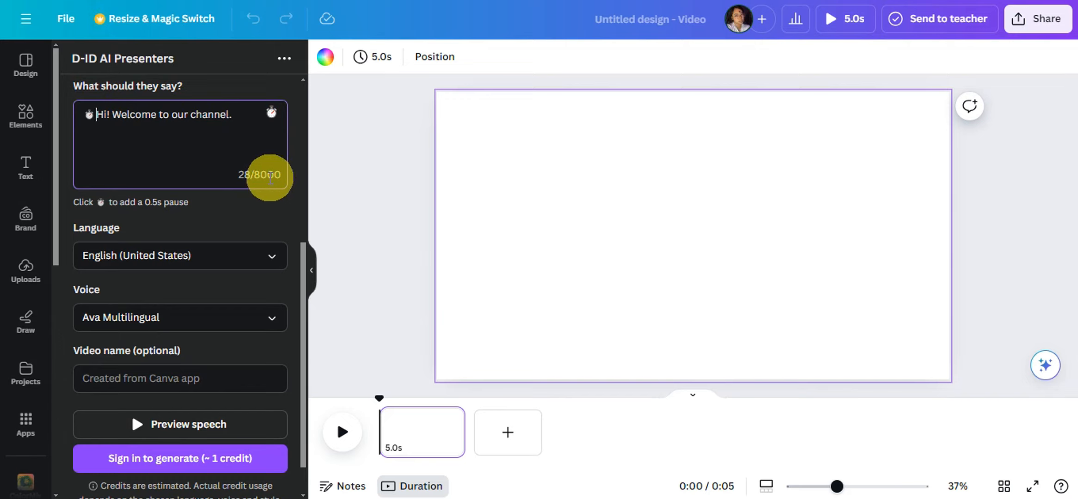
Step: Browse the available speech languages, choose English (Philippines), and select Rosa as the voice
scroll(245, 180, "down", 1)
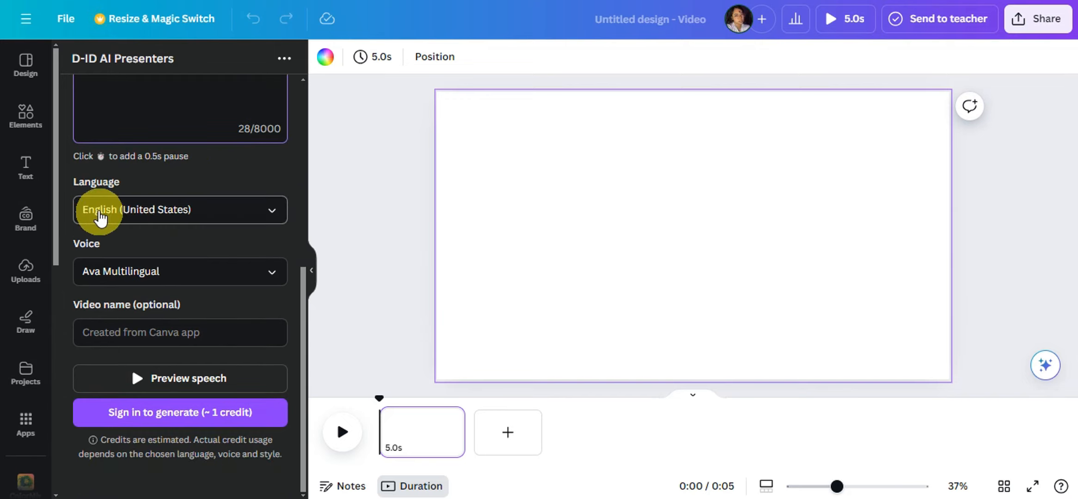
left_click(138, 213)
scroll(185, 259, "down", 1)
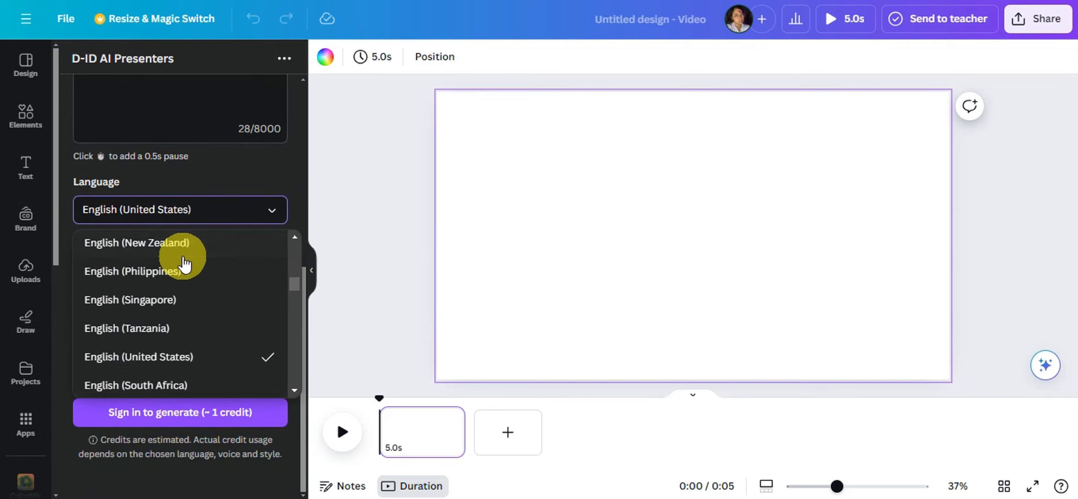
scroll(190, 287, "down", 3)
scroll(200, 321, "up", 5)
scroll(203, 326, "up", 10)
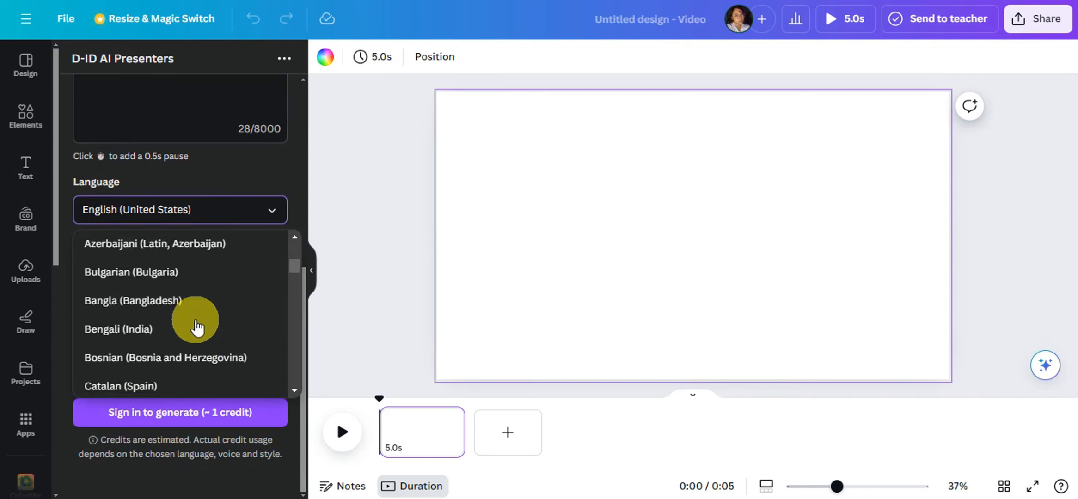
scroll(192, 319, "up", 3)
scroll(188, 308, "down", 10)
scroll(179, 323, "down", 2)
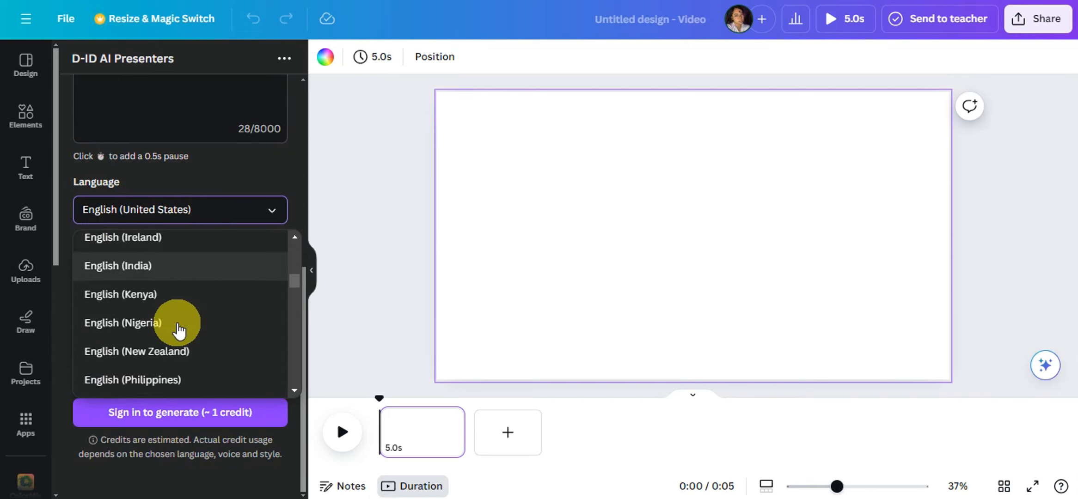
scroll(185, 298, "up", 3)
scroll(184, 300, "up", 3)
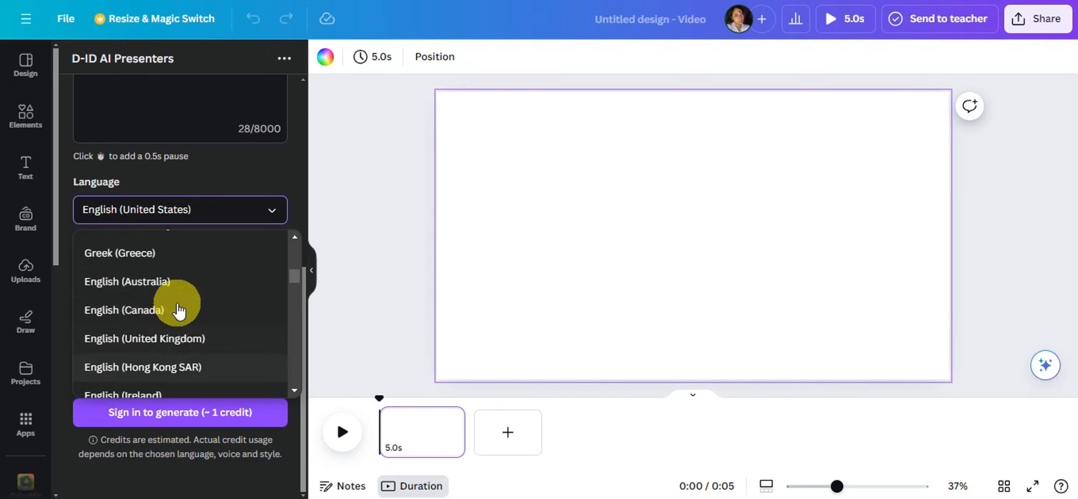
scroll(206, 351, "down", 5)
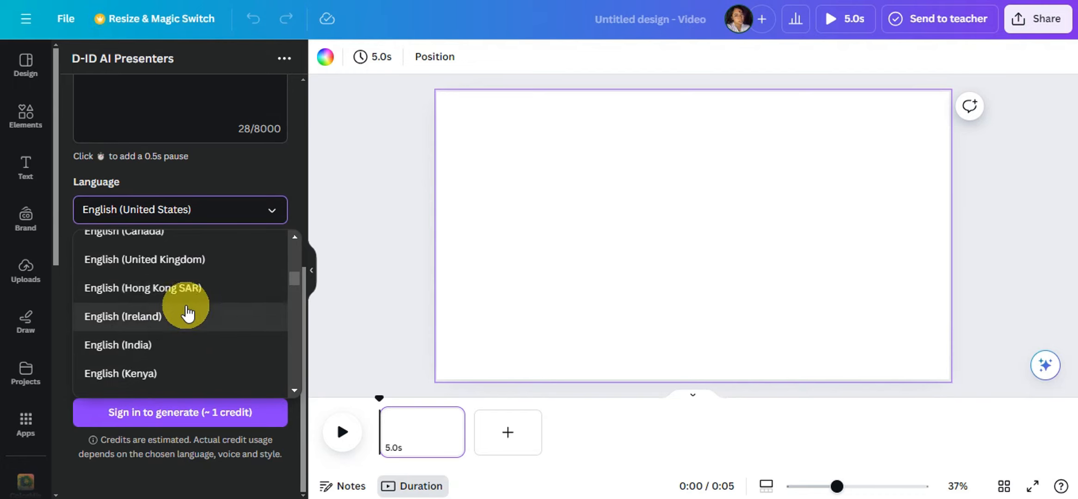
scroll(171, 291, "down", 5)
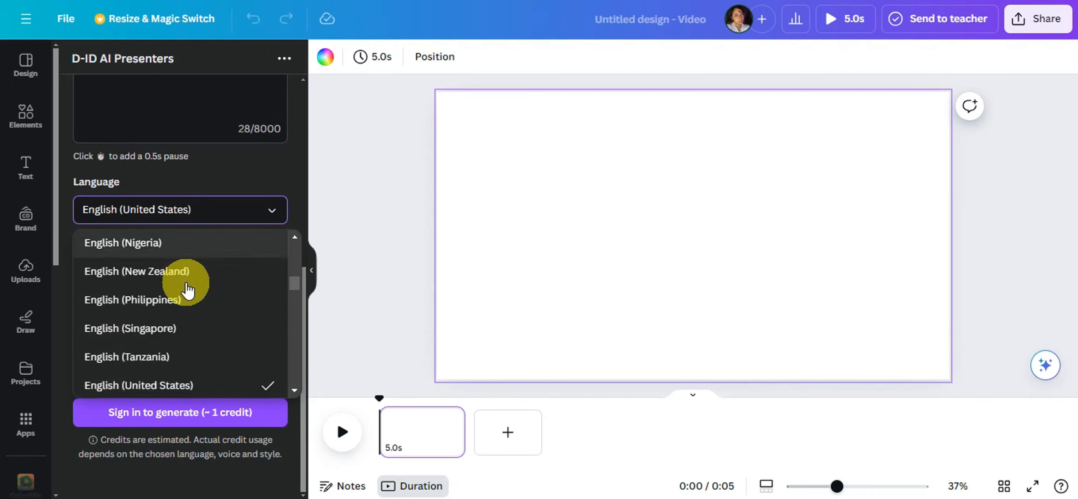
scroll(172, 292, "up", 2)
scroll(157, 273, "up", 2)
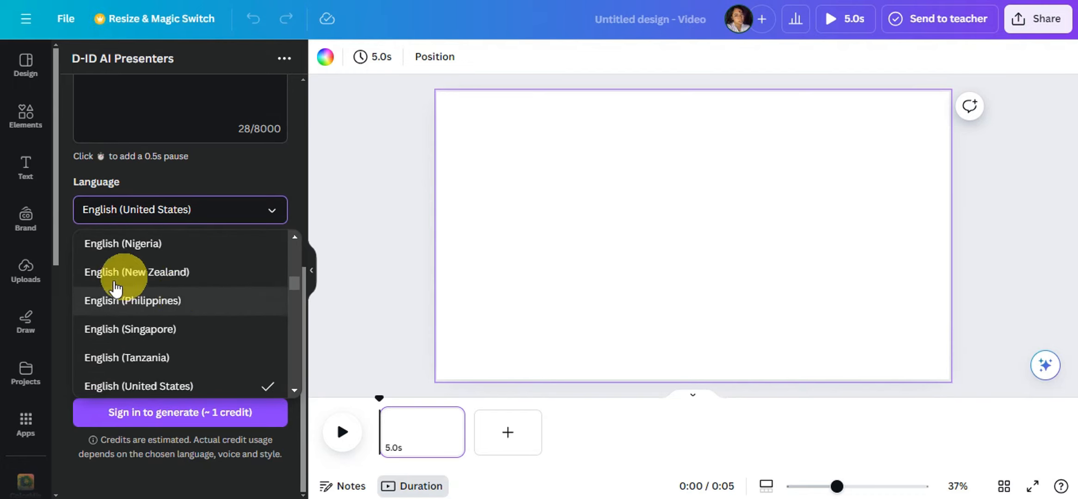
scroll(138, 315, "down", 1)
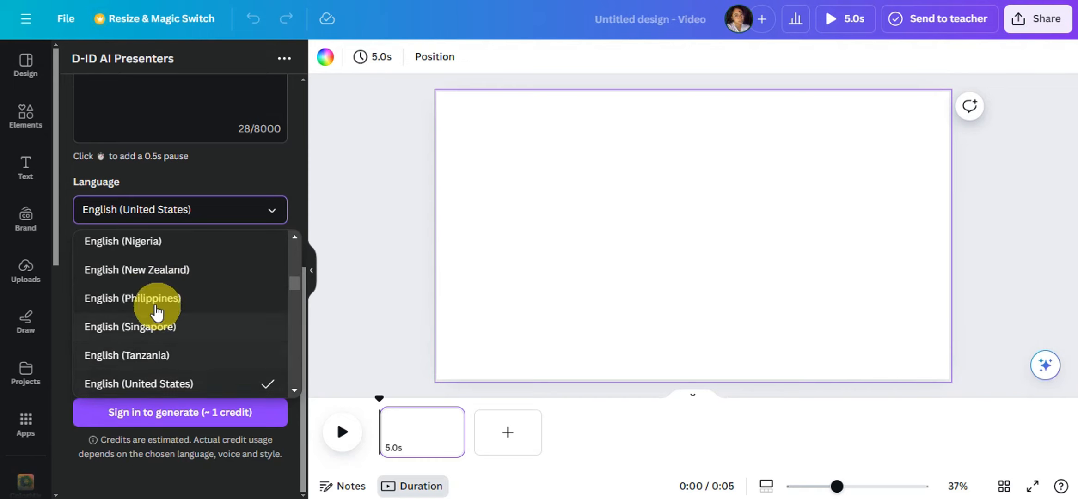
left_click(151, 305)
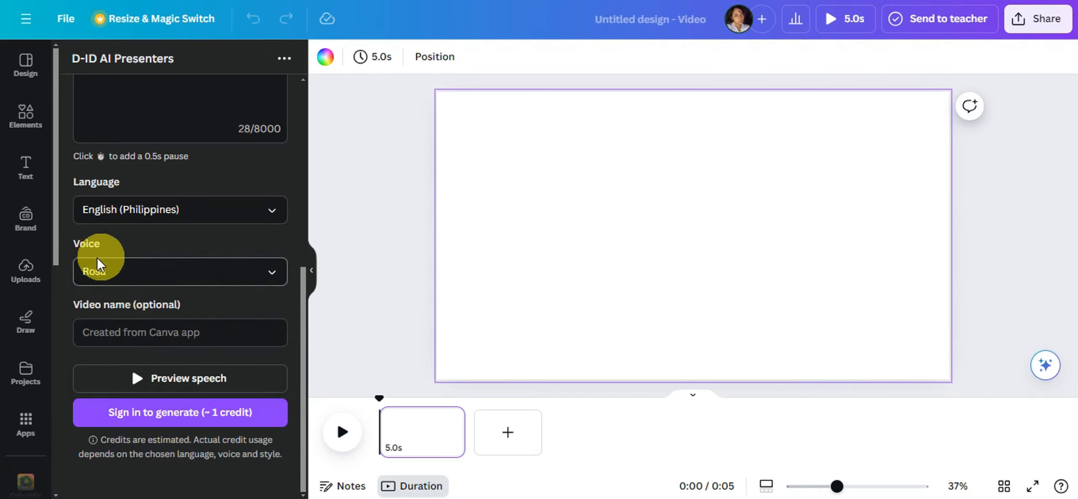
left_click(253, 271)
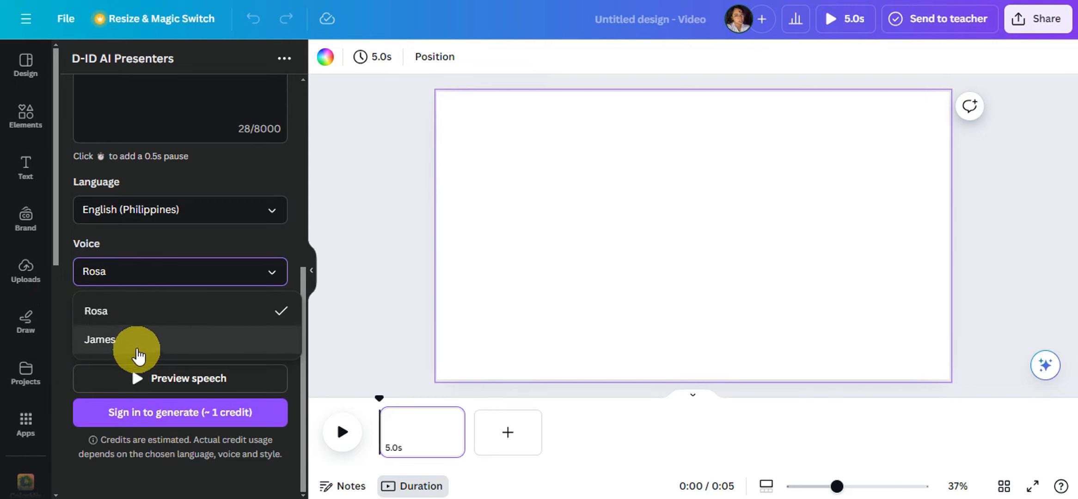
left_click(125, 315)
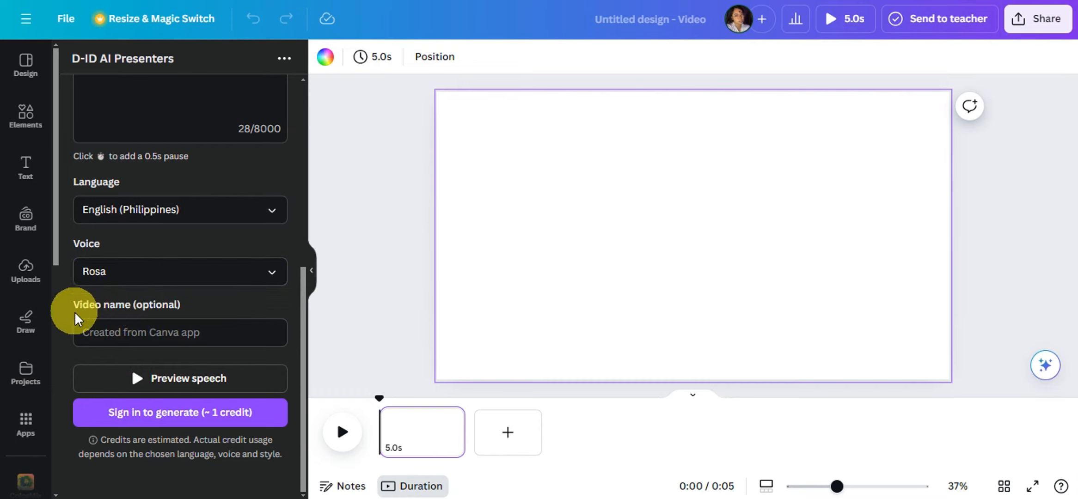
Step: Name the video "photo talking" and preview the speech
left_click(125, 331)
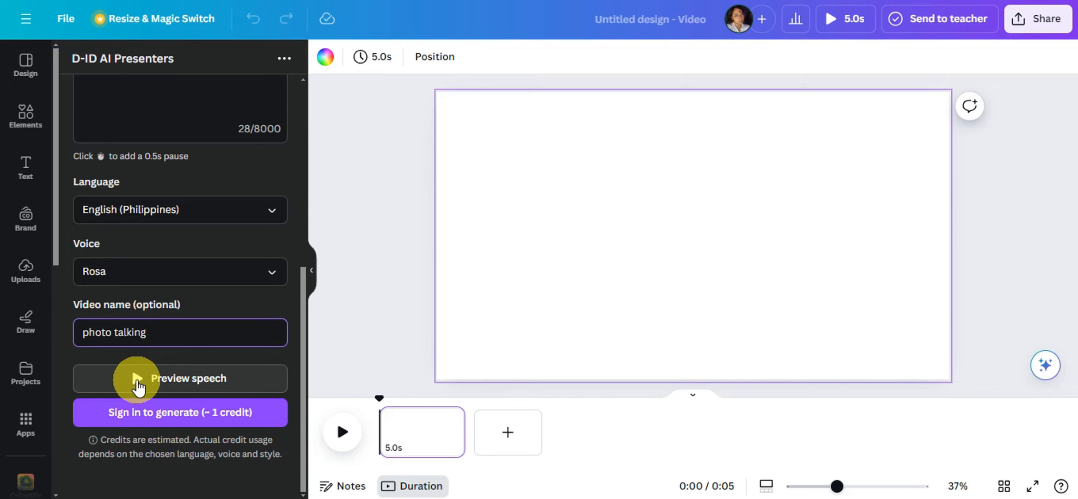
left_click(138, 381)
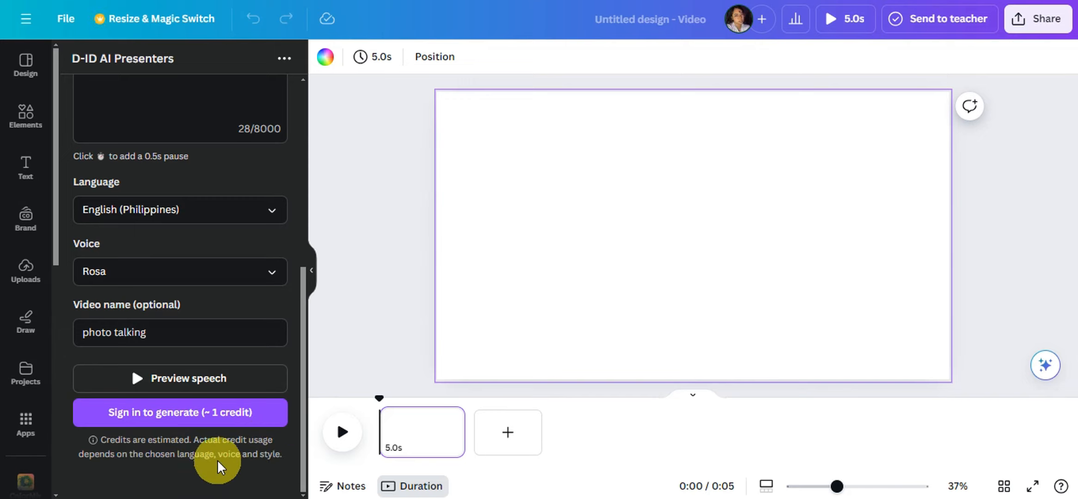
Step: Sign in to D-ID and connect the account to the presenter app so that generating is allowed
left_click(157, 413)
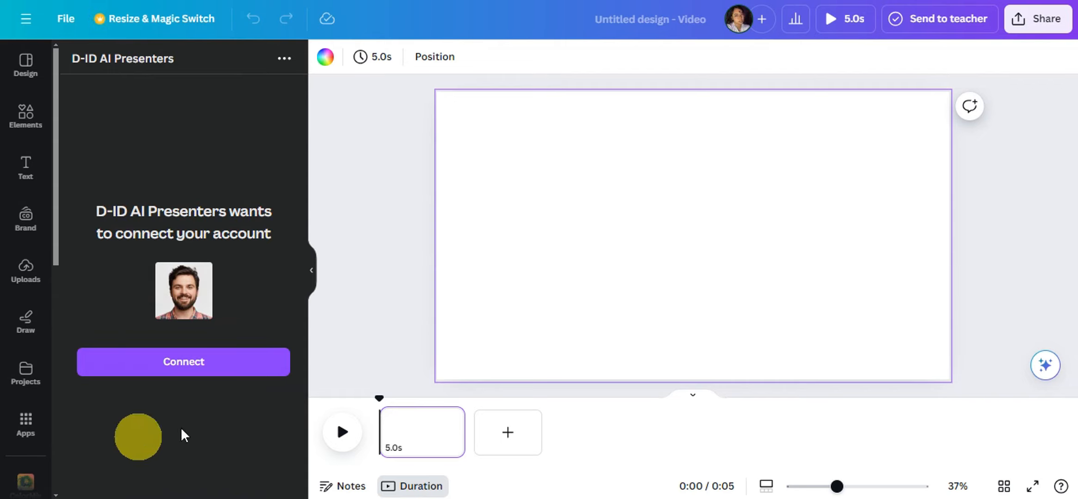
left_click(188, 368)
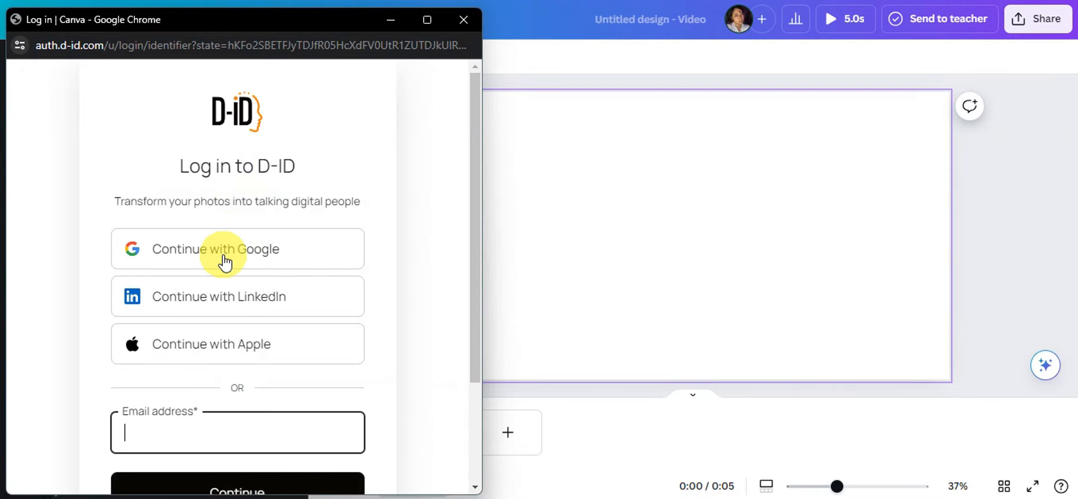
scroll(233, 208, "down", 2)
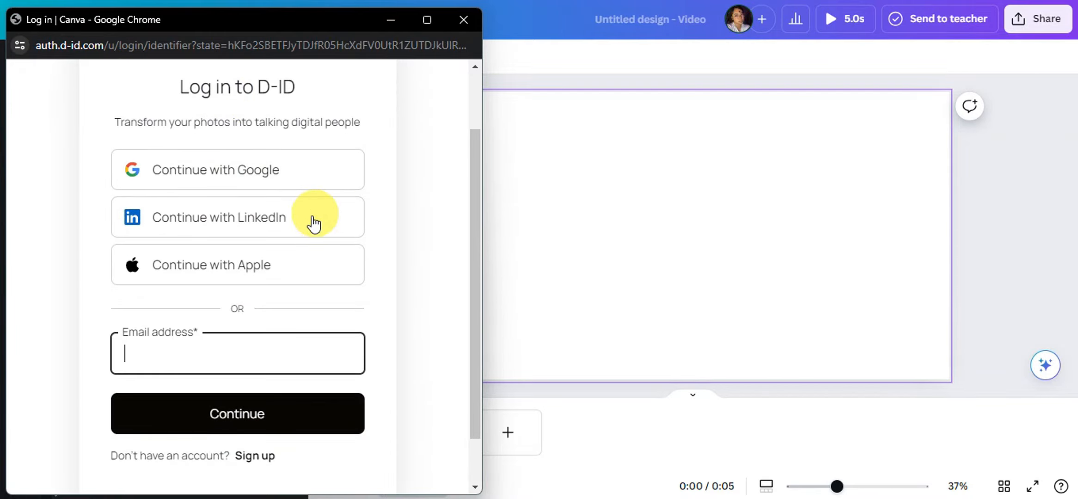
scroll(314, 224, "down", 1)
left_click(253, 403)
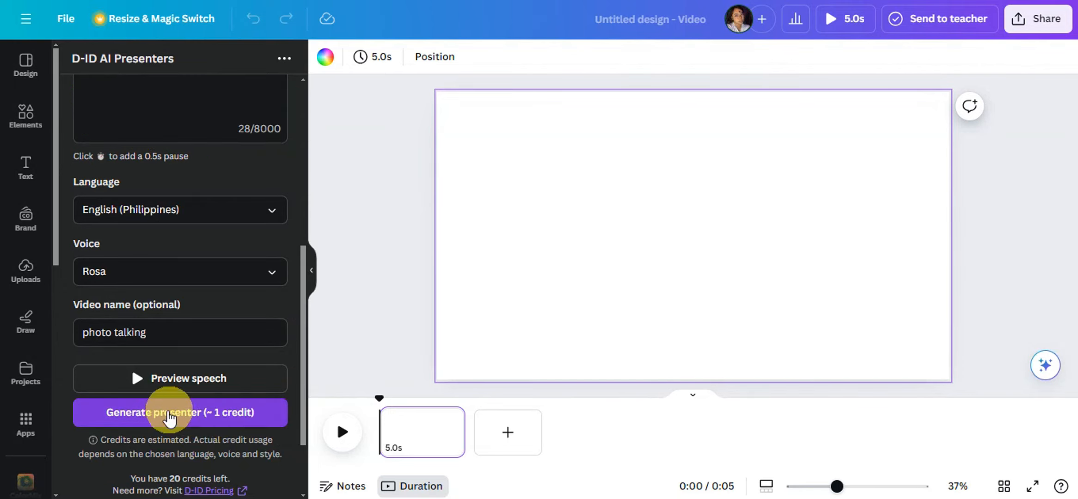
Step: Open the D-ID pricing page in a new browser tab and generate the presenter video
scroll(171, 425, "down", 2)
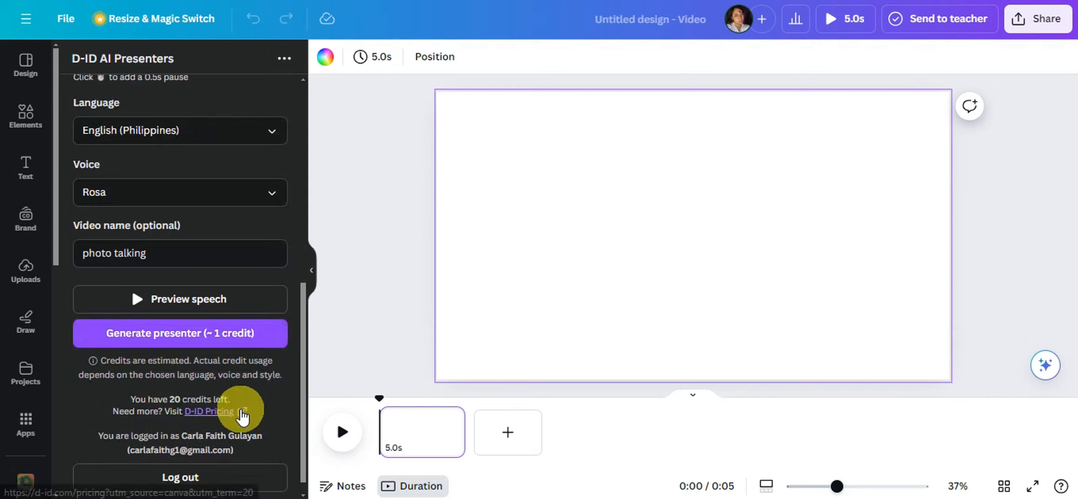
scroll(152, 446, "up", 2)
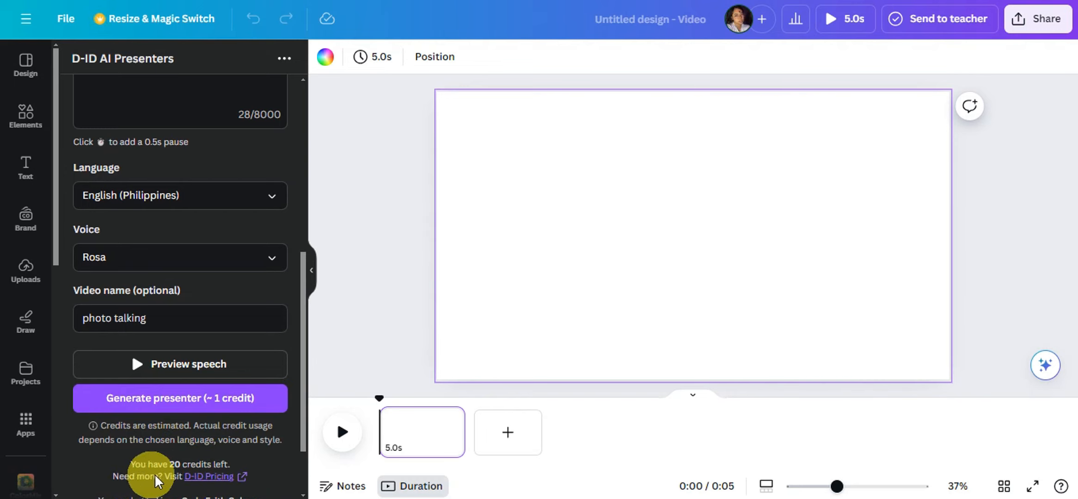
right_click(214, 483)
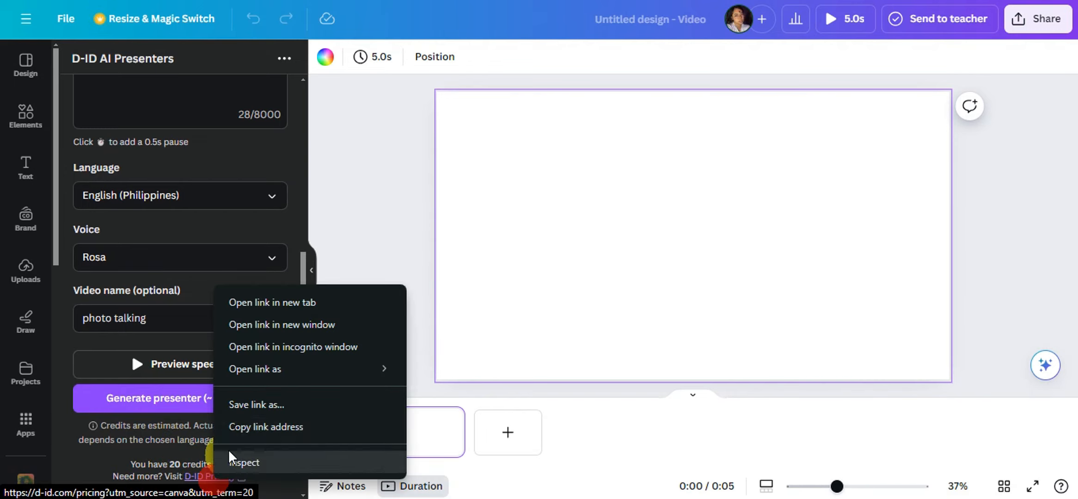
left_click(240, 301)
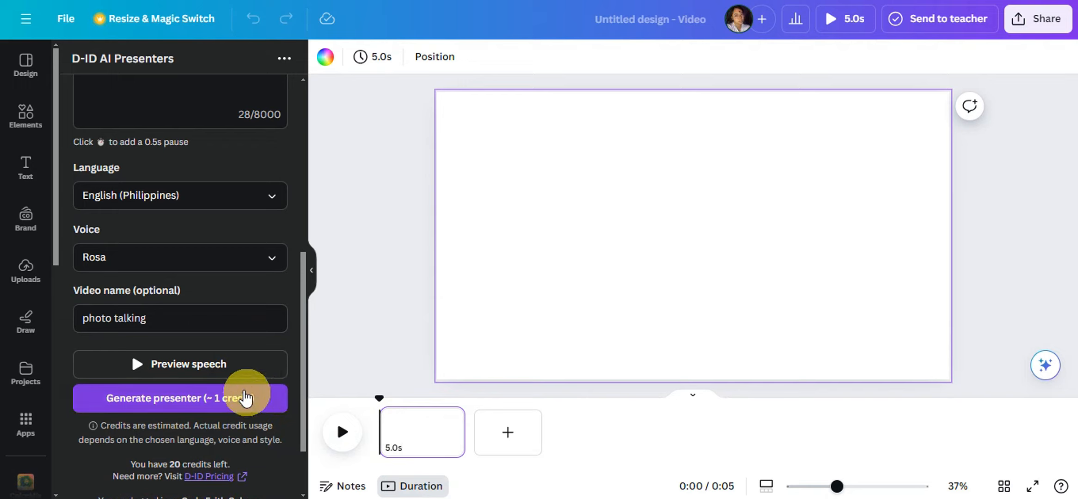
left_click(141, 398)
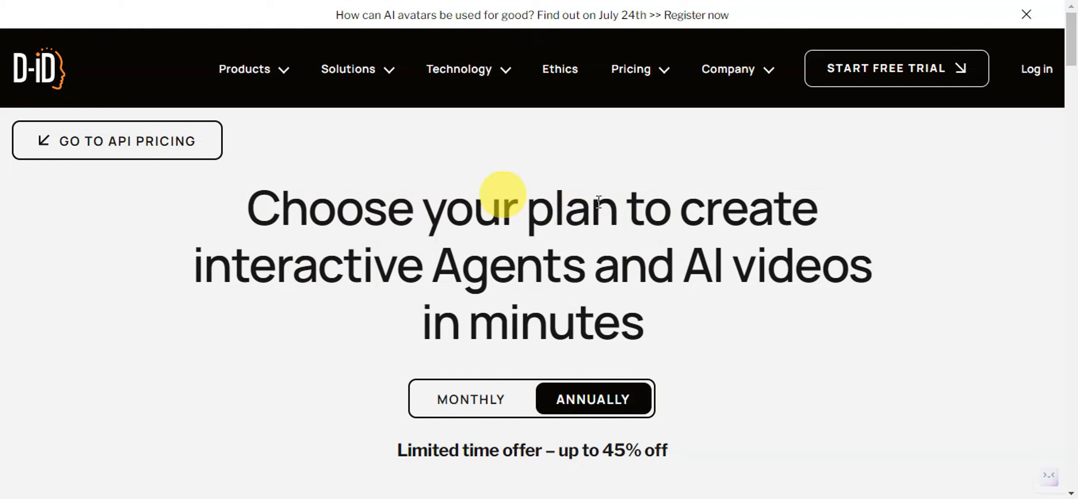
Step: Compare the annual and monthly prices and the included features of the D-ID plans on the pricing page
scroll(736, 260, "down", 3)
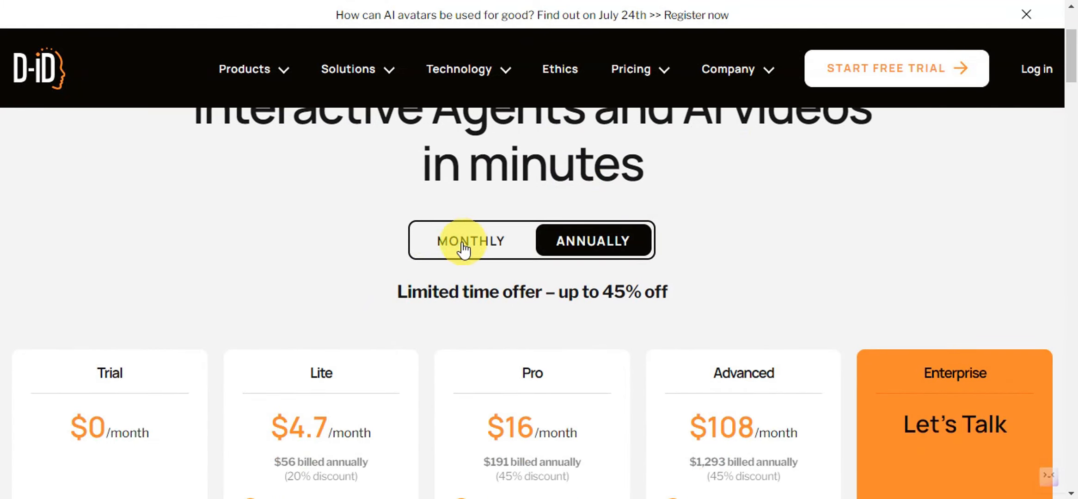
scroll(535, 319, "down", 2)
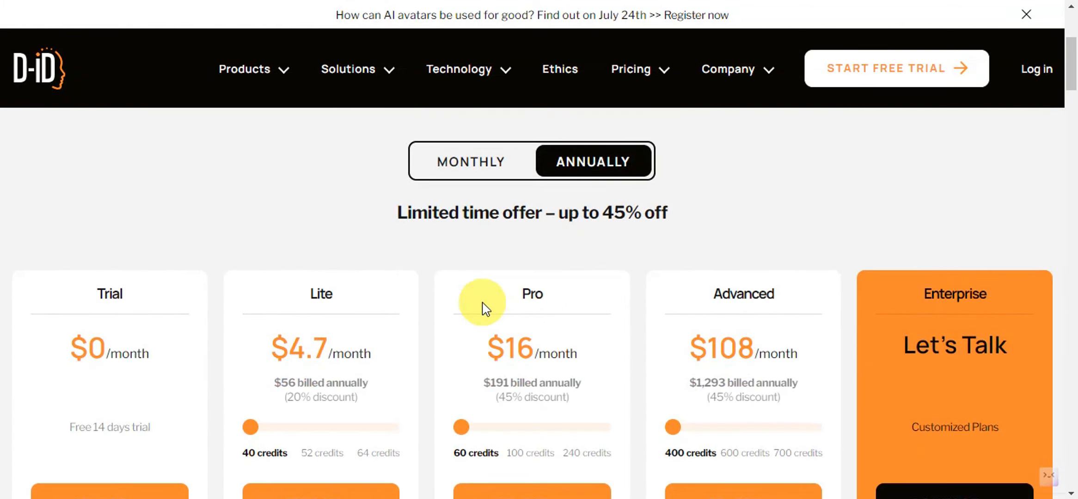
scroll(526, 299, "down", 2)
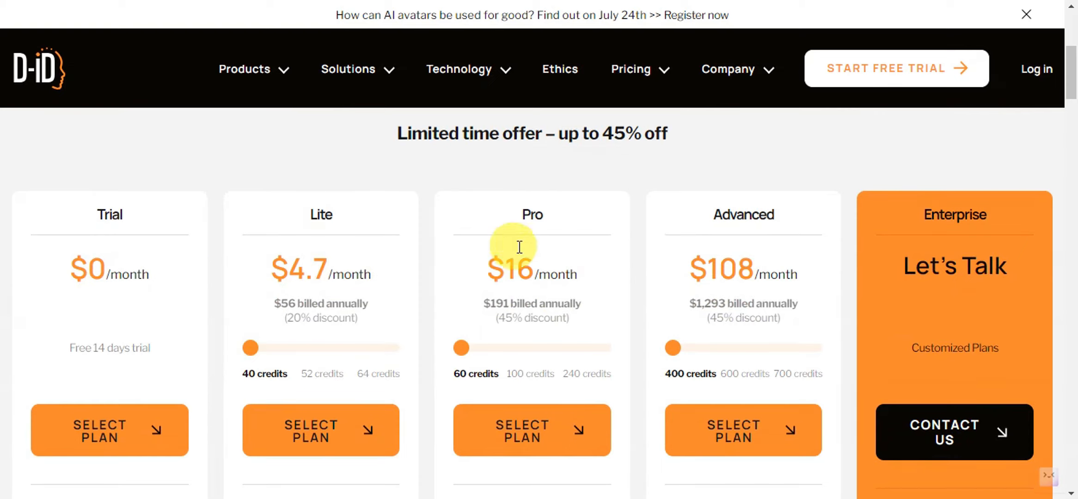
scroll(760, 259, "up", 4)
left_click(462, 242)
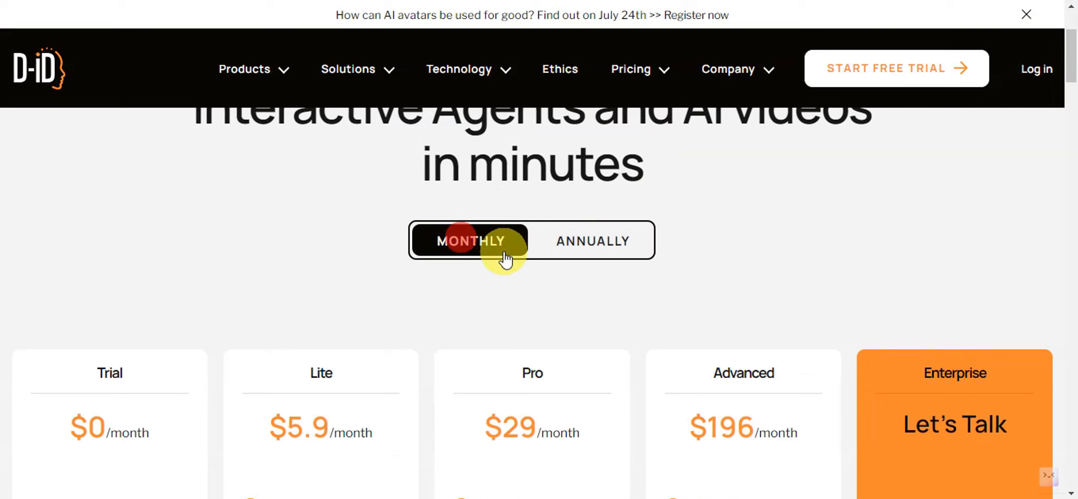
scroll(503, 252, "down", 4)
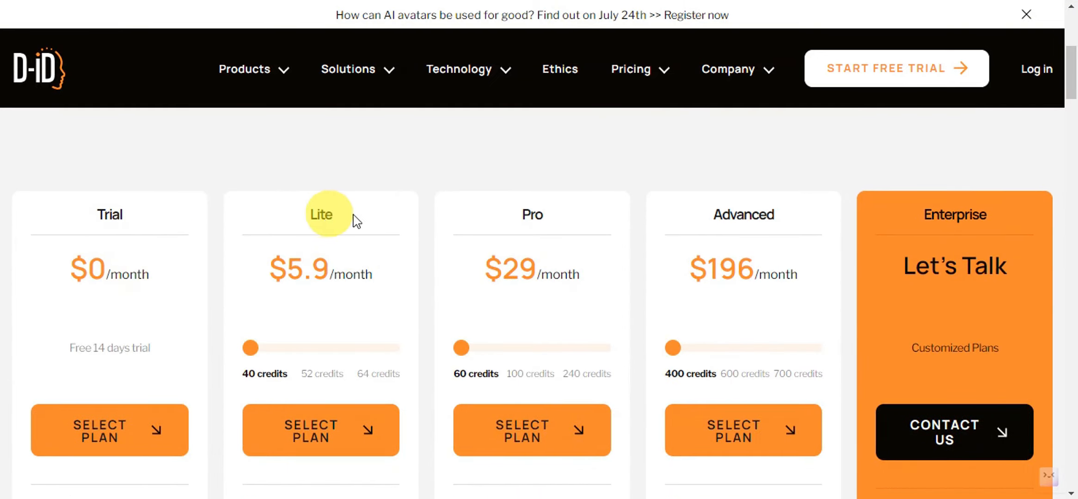
scroll(919, 236, "down", 2)
scroll(897, 244, "down", 5)
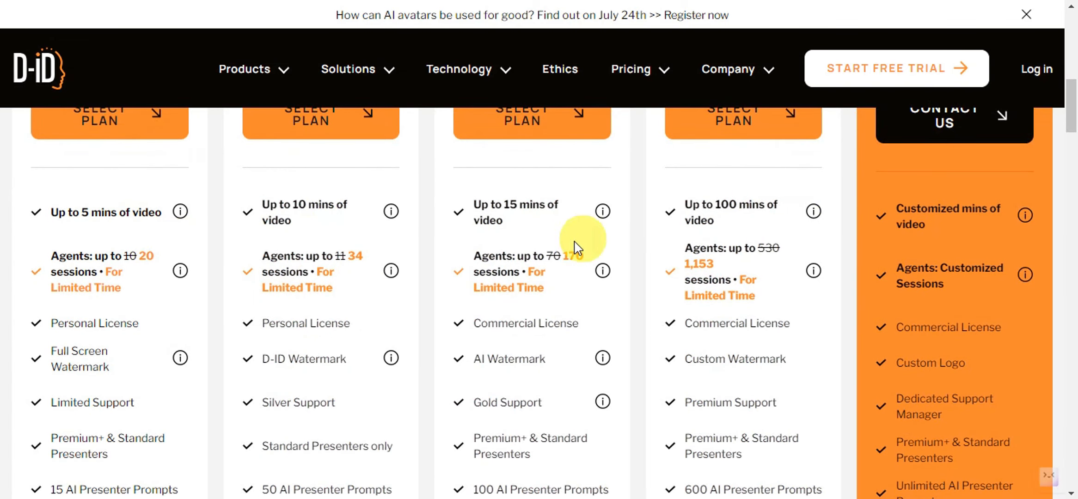
scroll(760, 167, "down", 2)
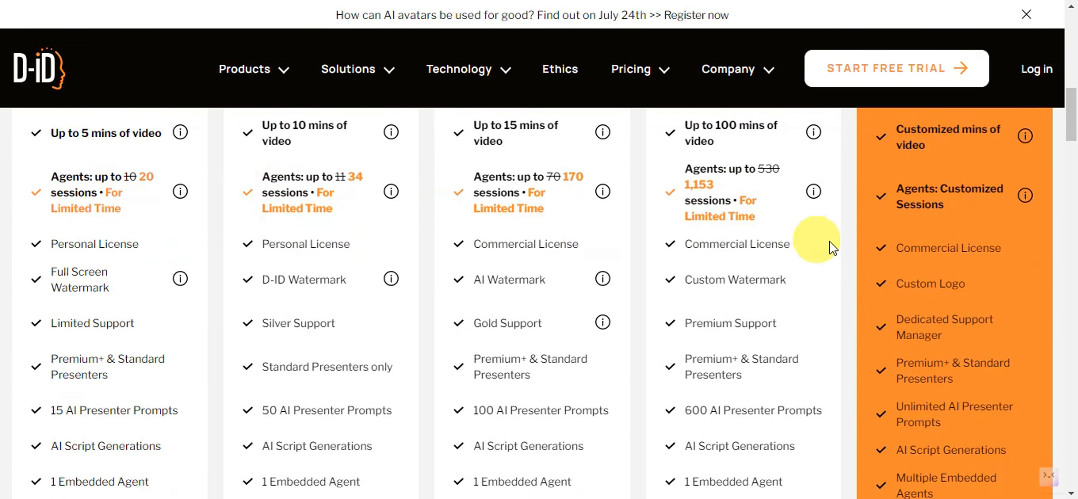
scroll(971, 261, "down", 4)
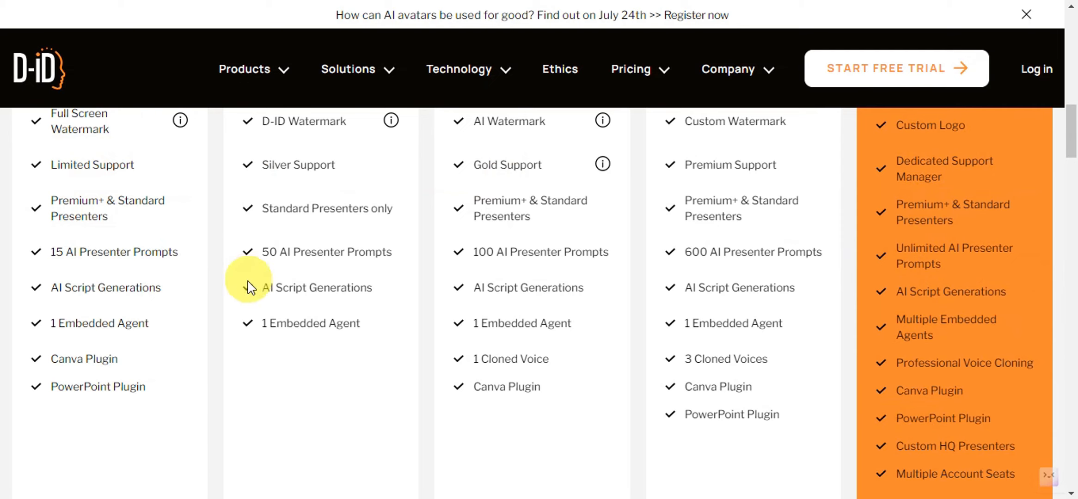
scroll(766, 291, "up", 10)
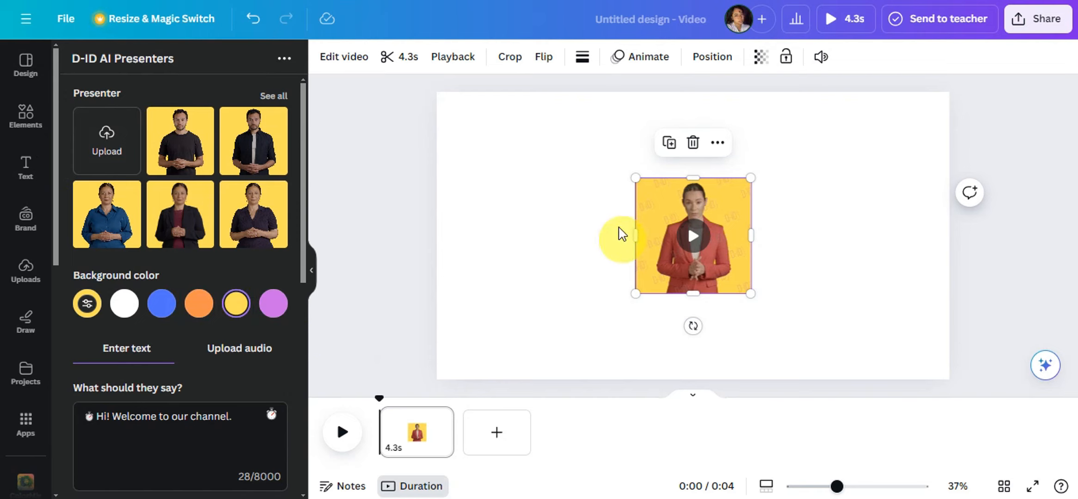
Step: Enlarge the presenter video on the page and shrink it into the page's lower-right corner
left_click_drag(637, 181, 562, 107)
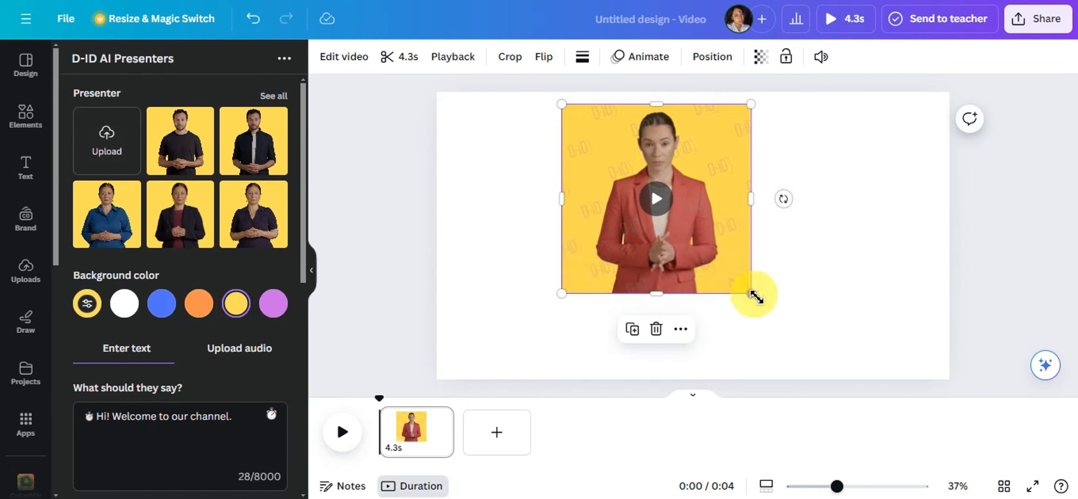
left_click_drag(751, 293, 831, 344)
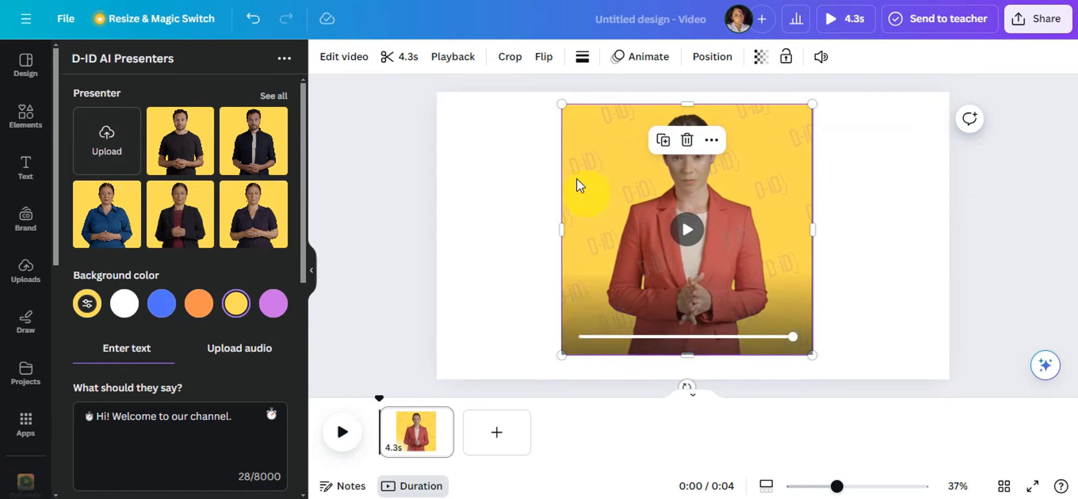
left_click_drag(562, 108, 845, 278)
Step: Add "Goodbye!" to the end of the presenter's script and generate the presenter video again
scroll(146, 224, "down", 3)
scroll(163, 203, "down", 3)
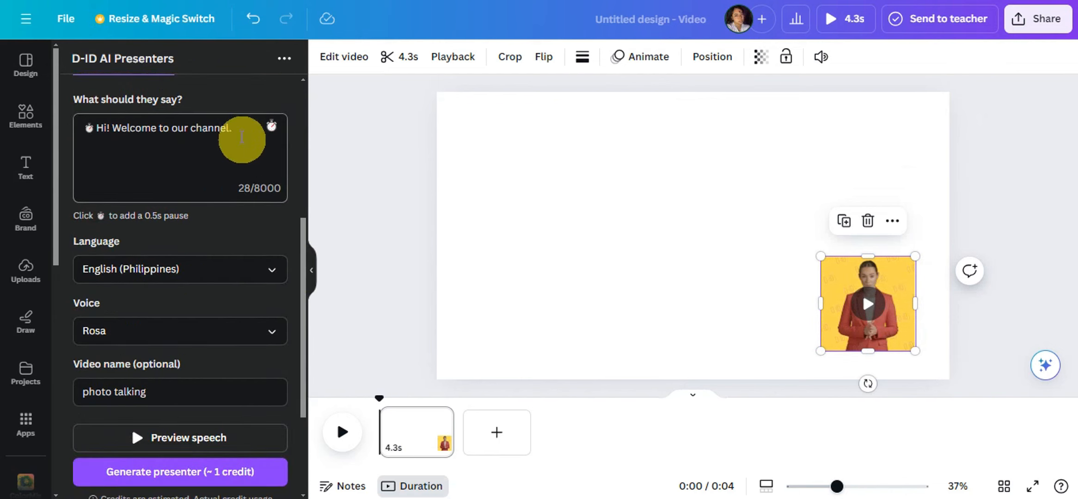
left_click(235, 128)
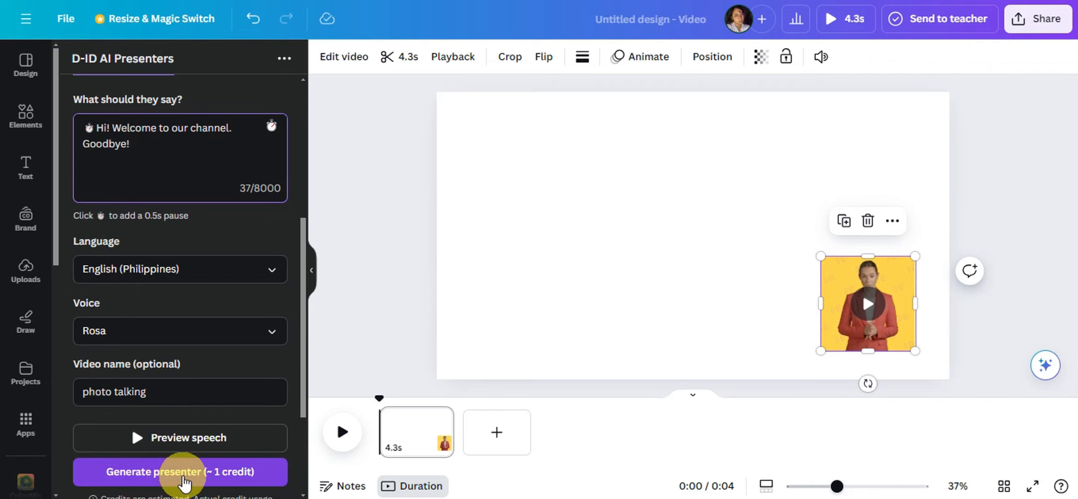
left_click(180, 467)
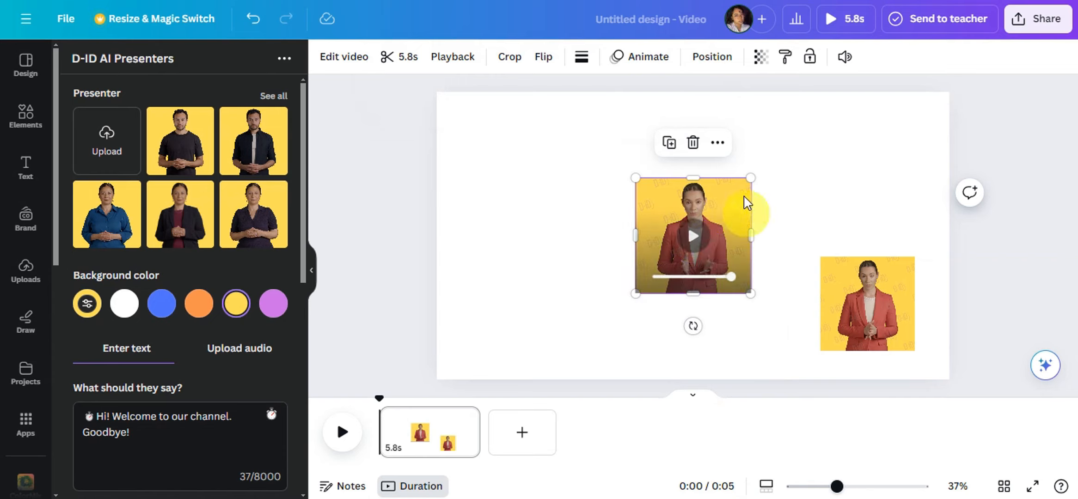
Step: Delete the earlier presenter video in the page's lower-right corner and move the newly generated one there
left_click(858, 301)
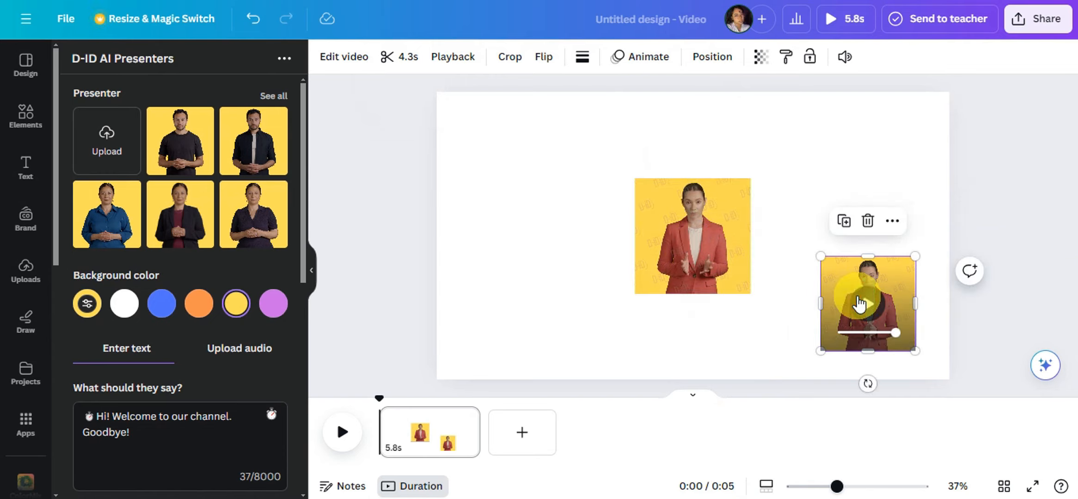
key("Delete")
left_click_drag(706, 194, 873, 252)
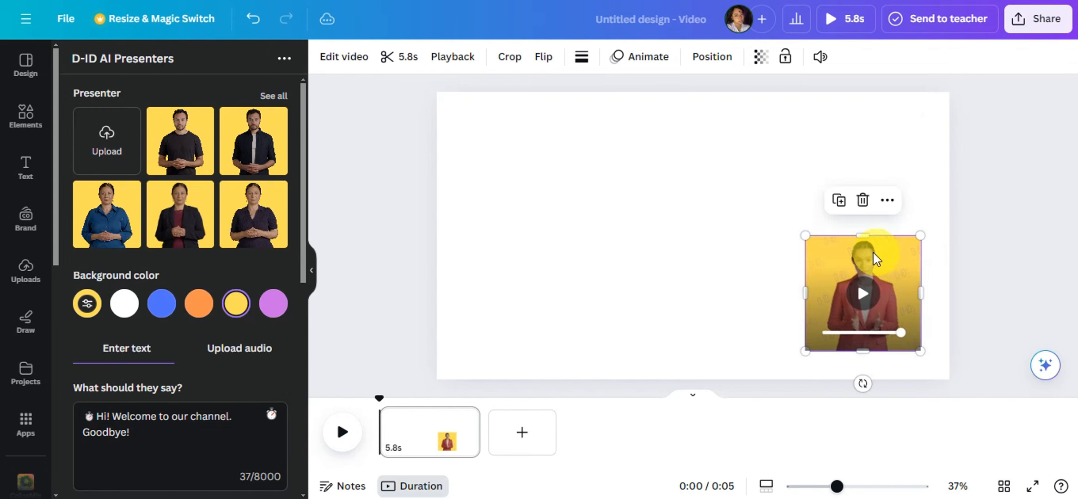
left_click(738, 148)
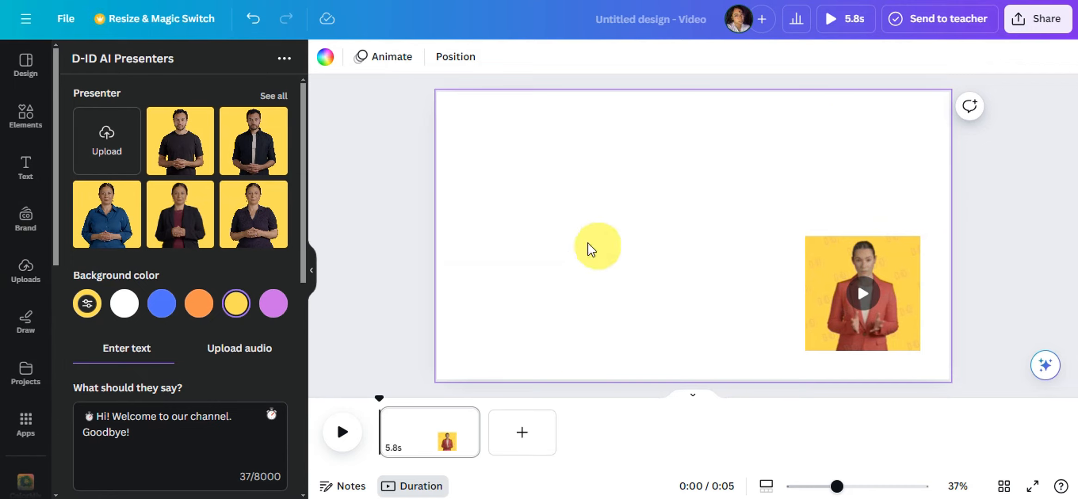
Step: Search the elements for "backgrounds" and limit the results to graphics
left_click(26, 268)
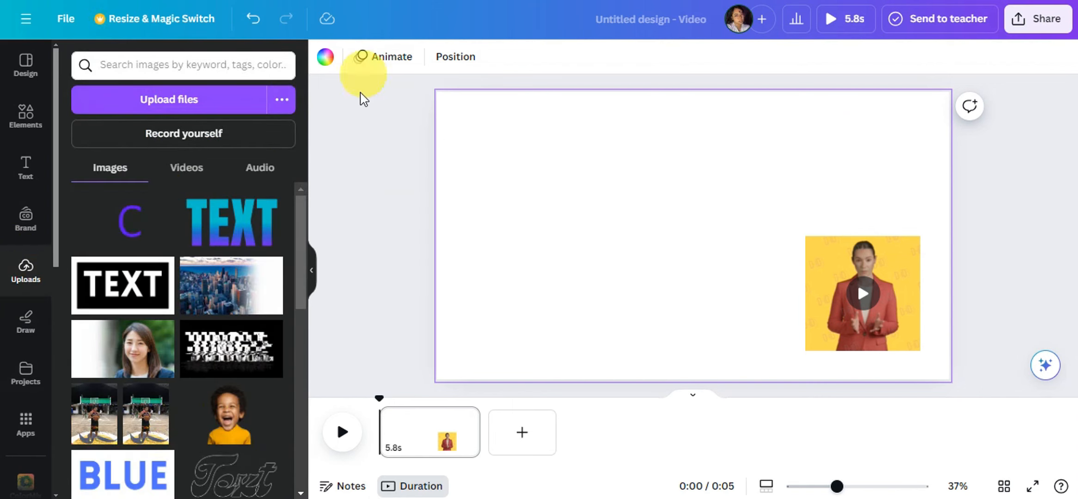
left_click(25, 116)
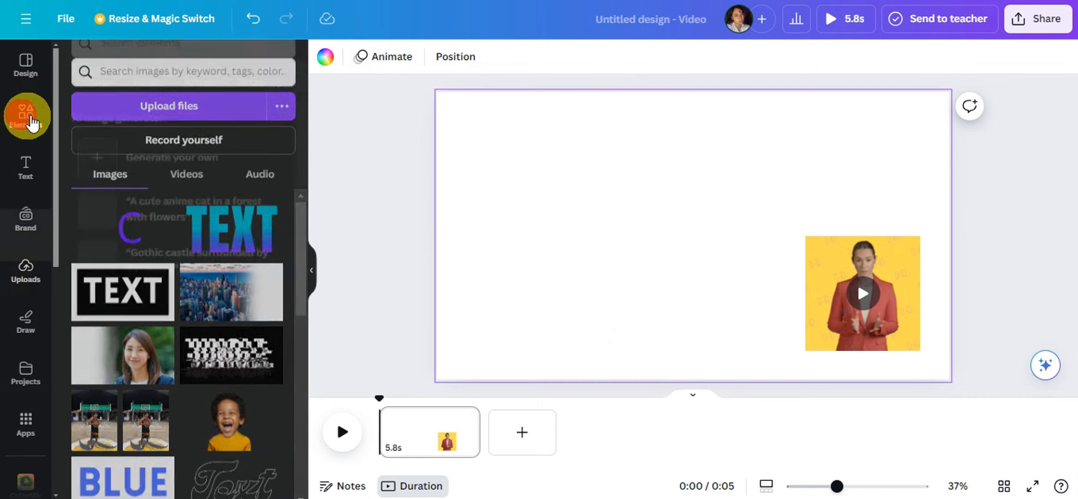
left_click(151, 66)
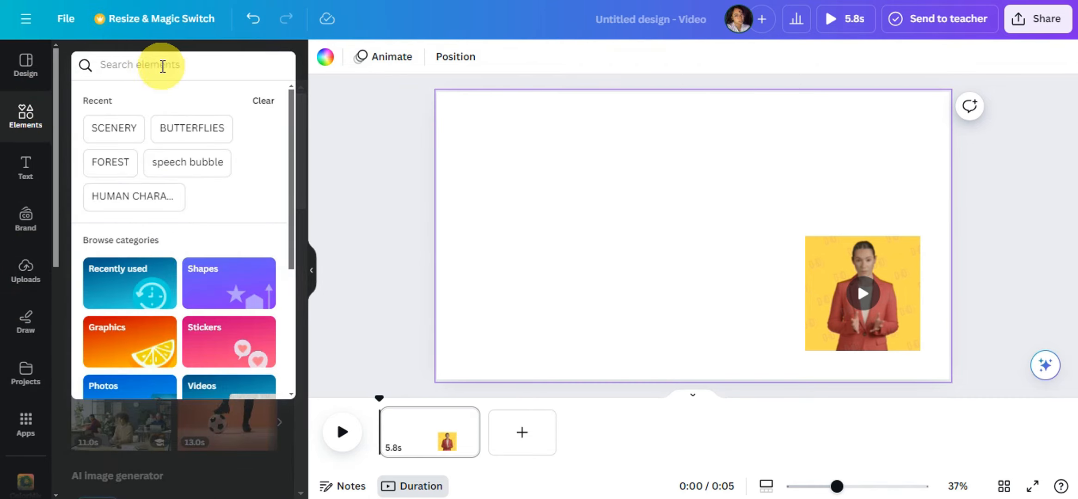
type("back")
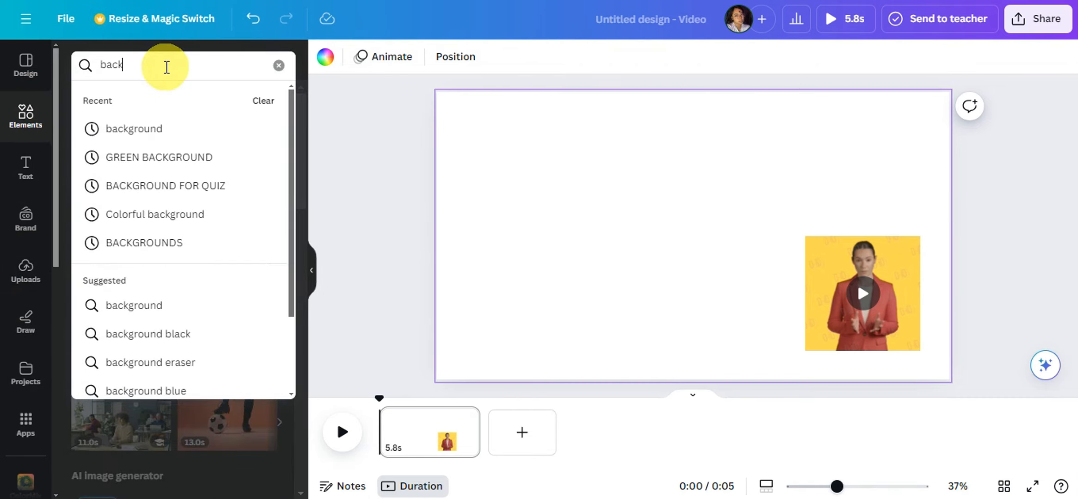
type("grounds")
key("Return")
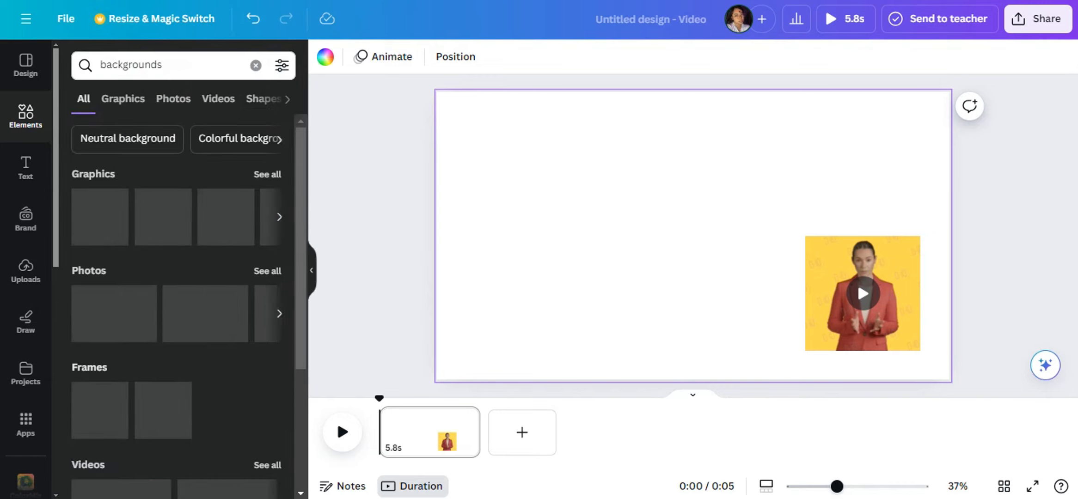
left_click(133, 110)
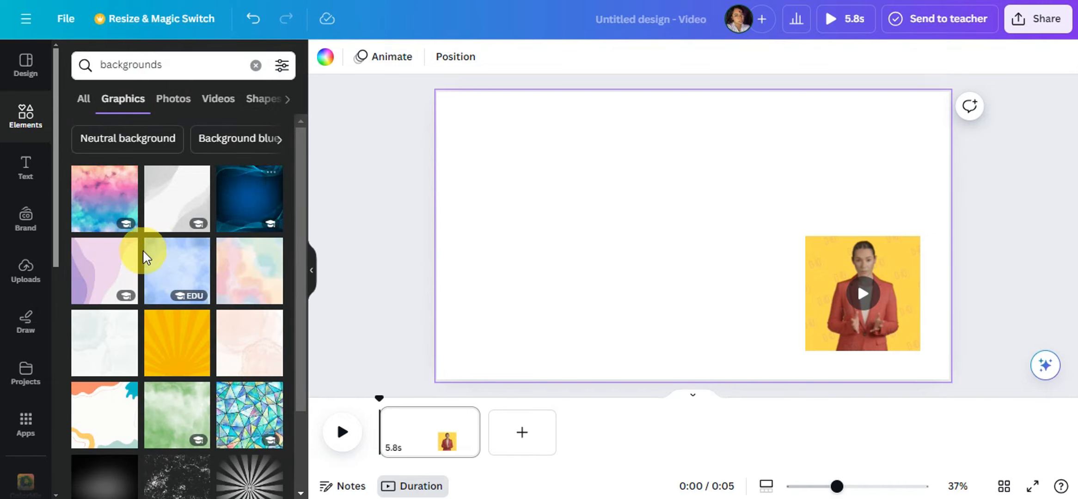
Step: Add the orange sunburst graphic to the page and set it as the page background
left_click(172, 353)
left_click_drag(745, 272, 621, 231)
right_click(621, 231)
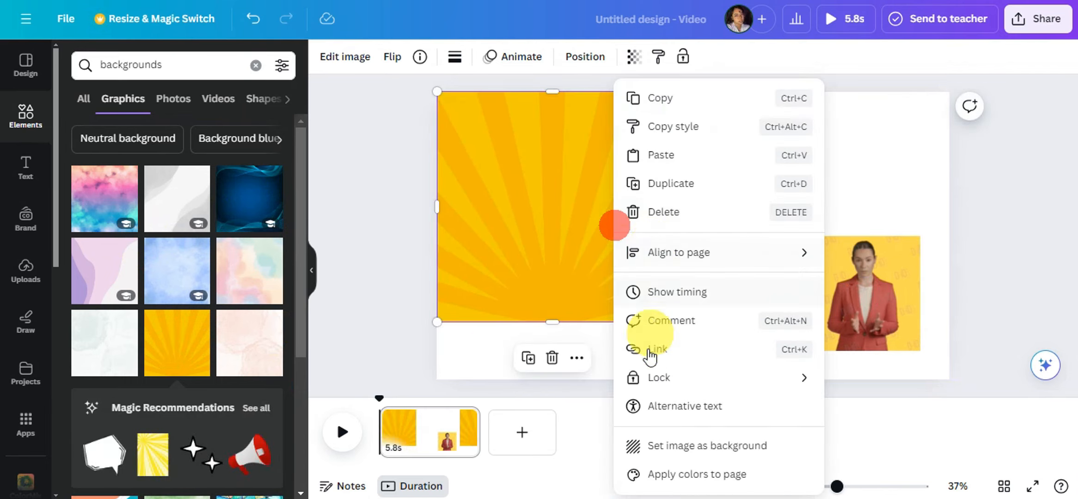
left_click(650, 445)
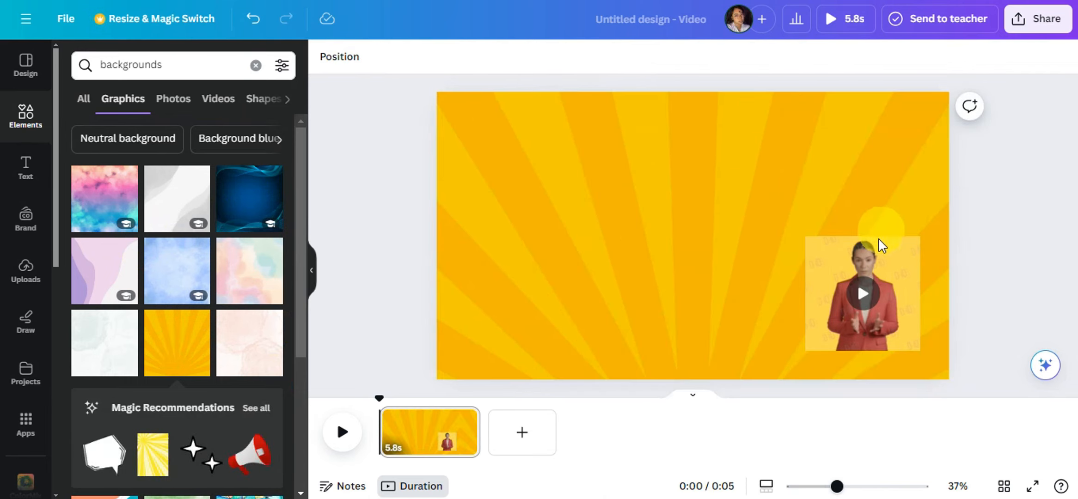
Step: Move the presenter video out of the page's lower-right corner, enlarge it and centre it on the page
left_click_drag(875, 245, 476, 97)
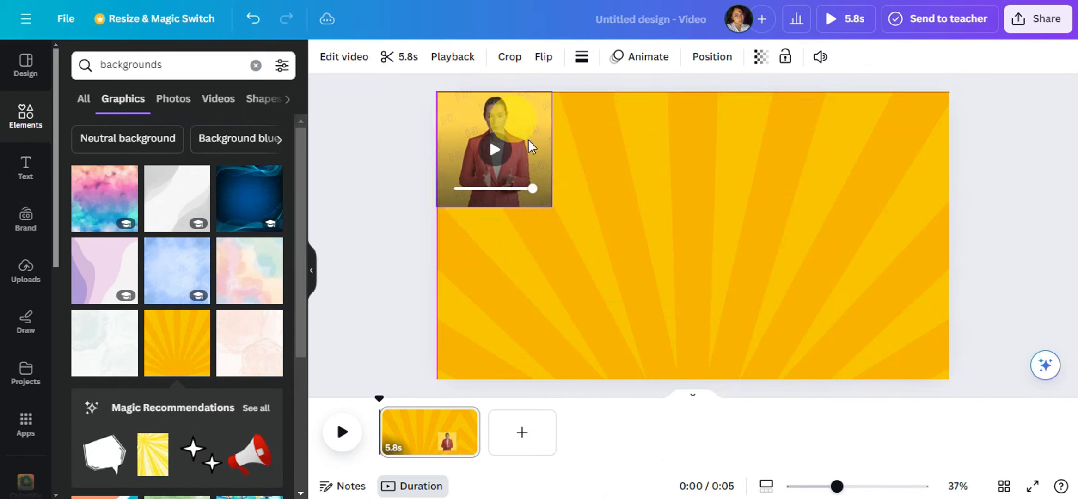
left_click_drag(553, 211, 591, 247)
left_click_drag(552, 143, 733, 211)
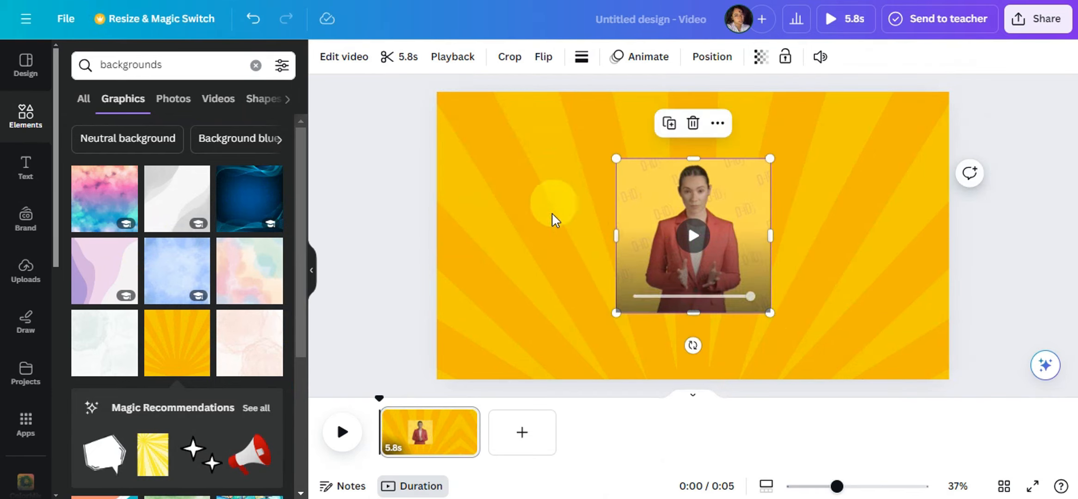
Step: Remove the presenter video's background and enlarge the cut-out presenter, centred horizontally and reaching the page's lower edge
left_click(339, 67)
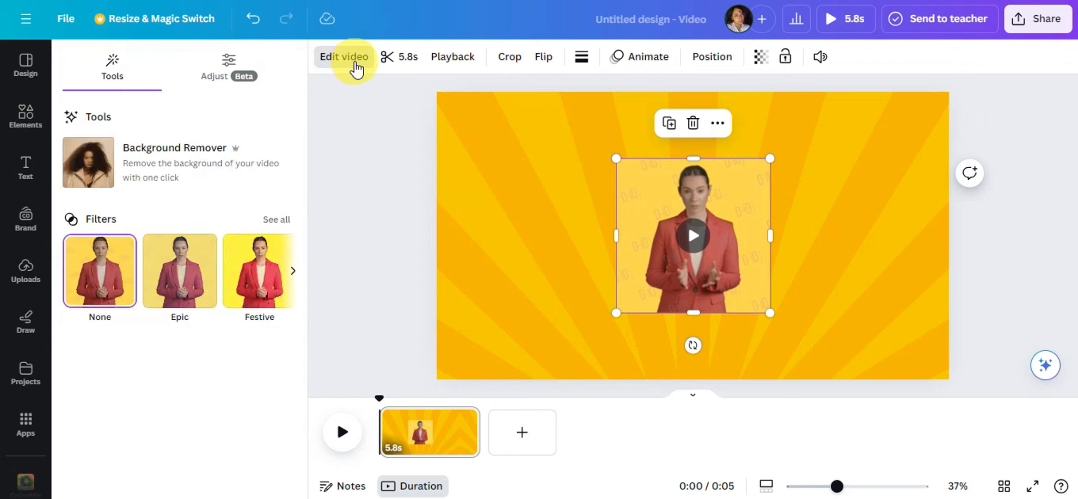
left_click(144, 174)
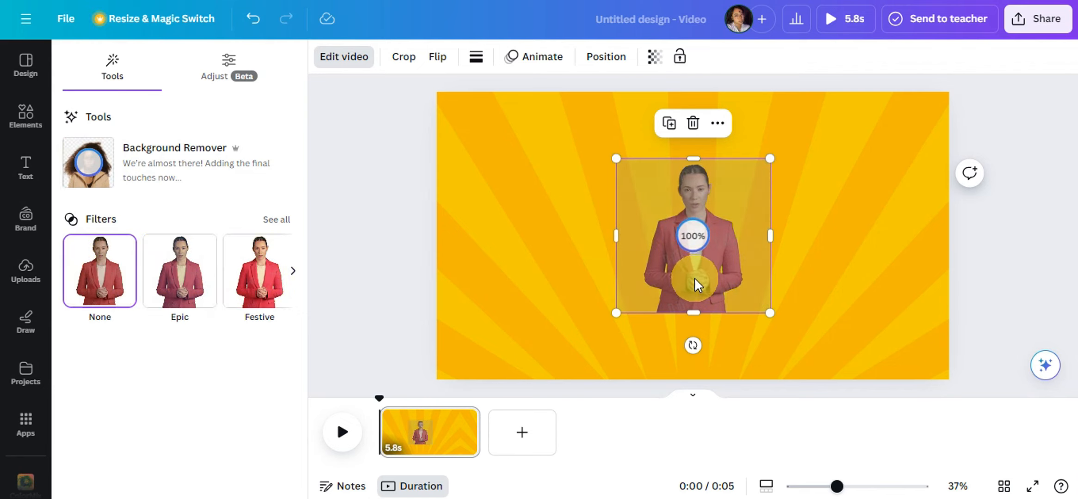
left_click_drag(719, 208, 661, 162)
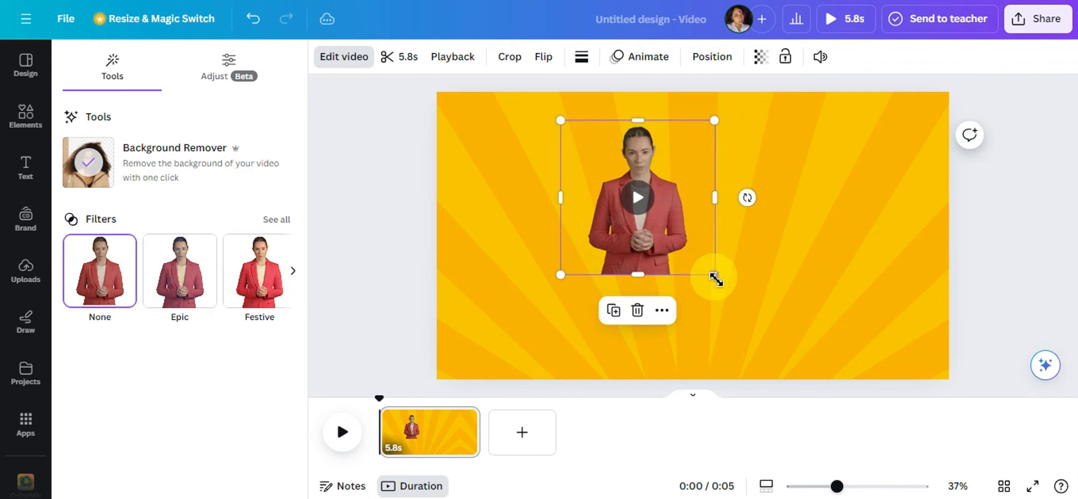
left_click_drag(714, 273, 817, 380)
left_click_drag(737, 232, 738, 233)
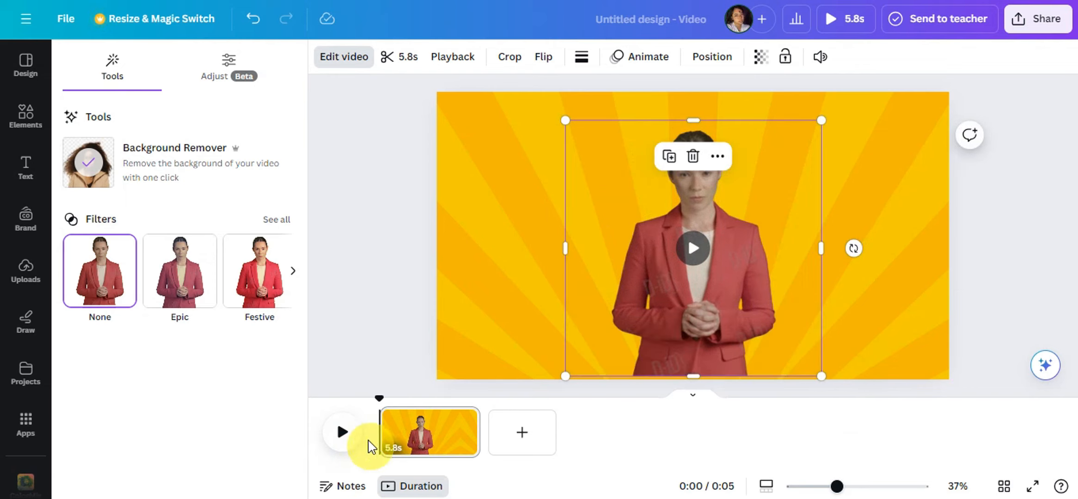
Step: Play the finished video and check the design's download settings without downloading it
left_click(341, 437)
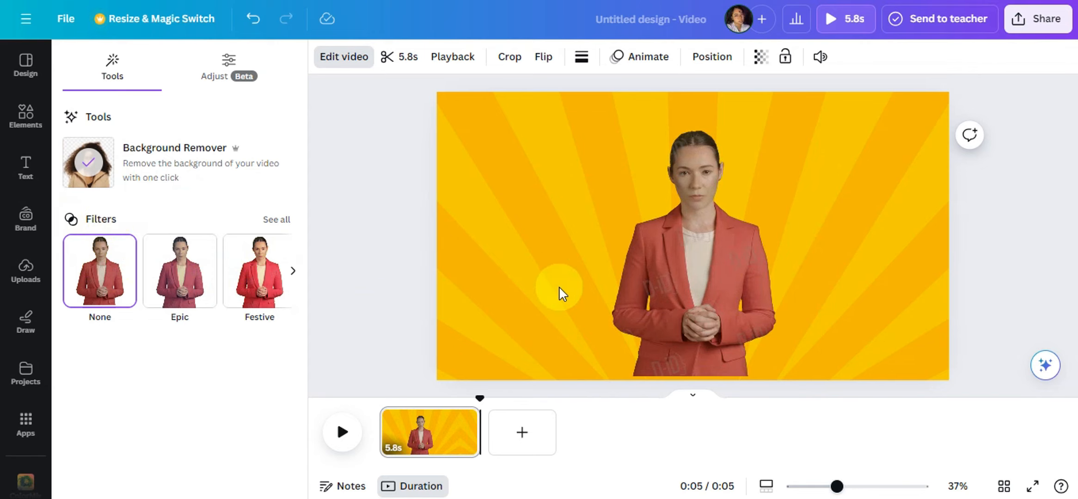
left_click(1017, 18)
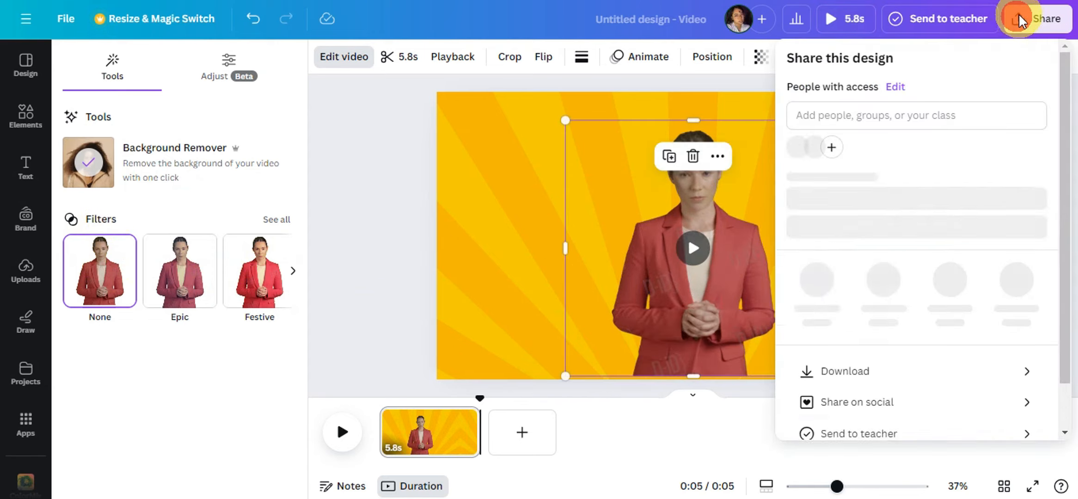
left_click(890, 367)
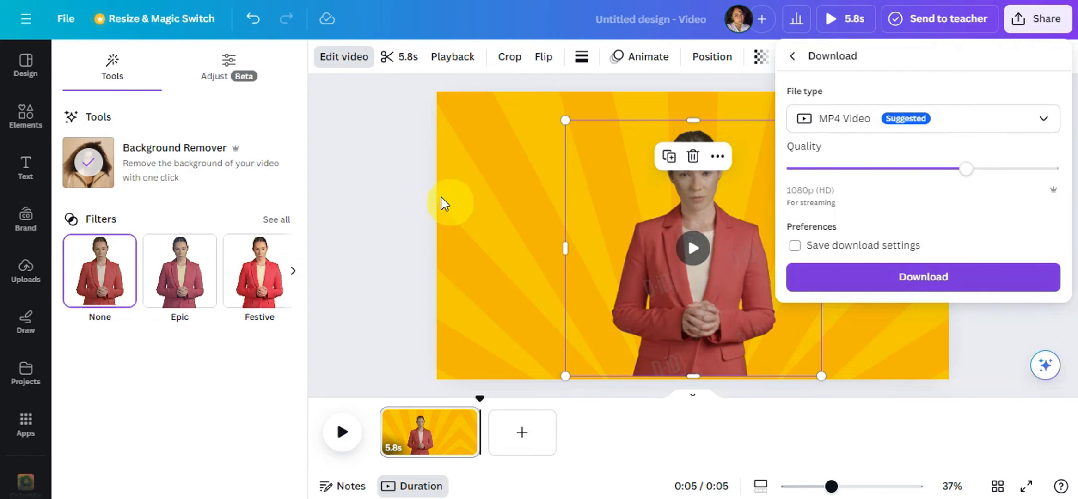
left_click(404, 171)
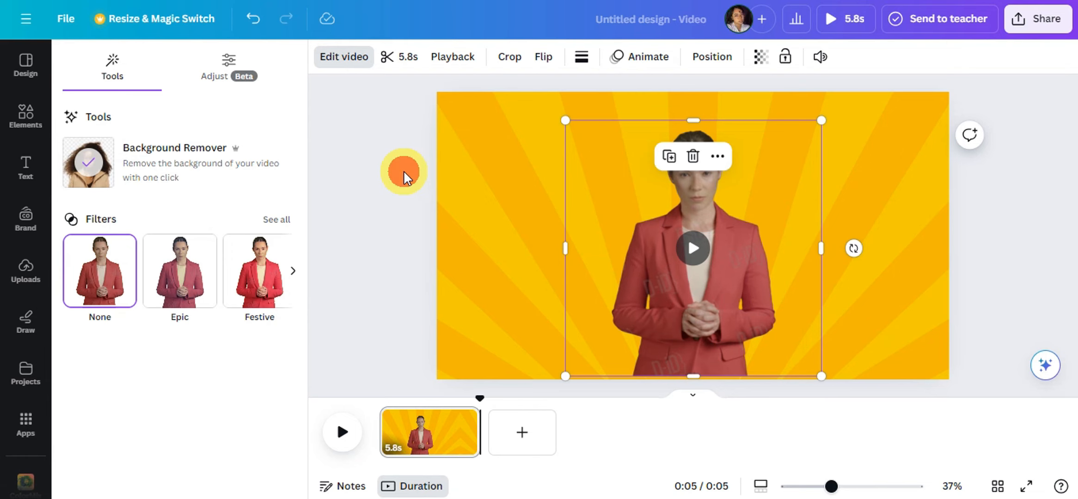
left_click(403, 178)
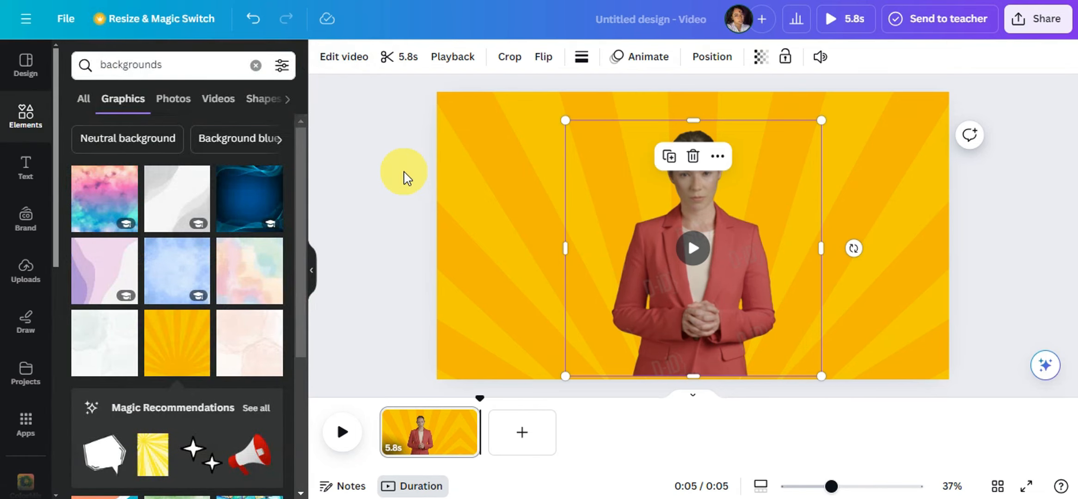
left_click(926, 180)
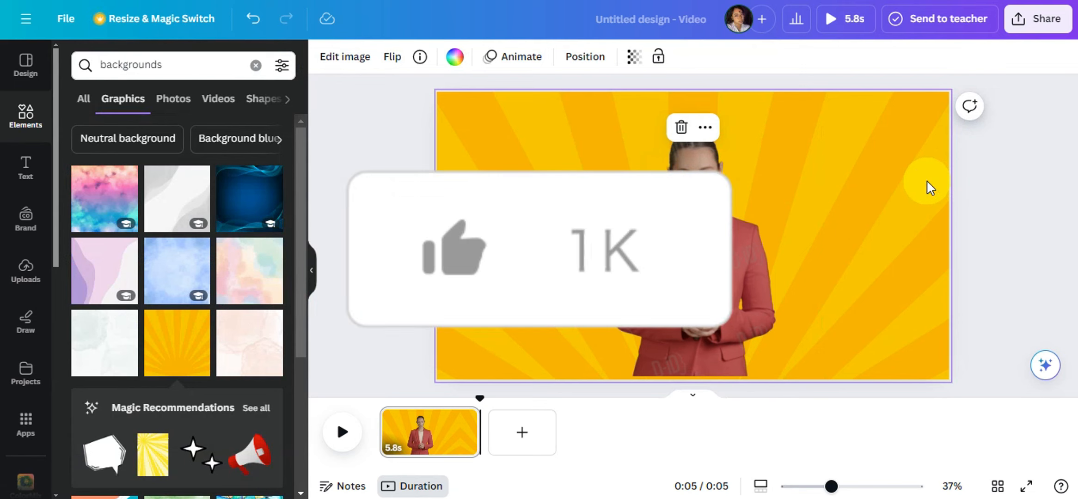